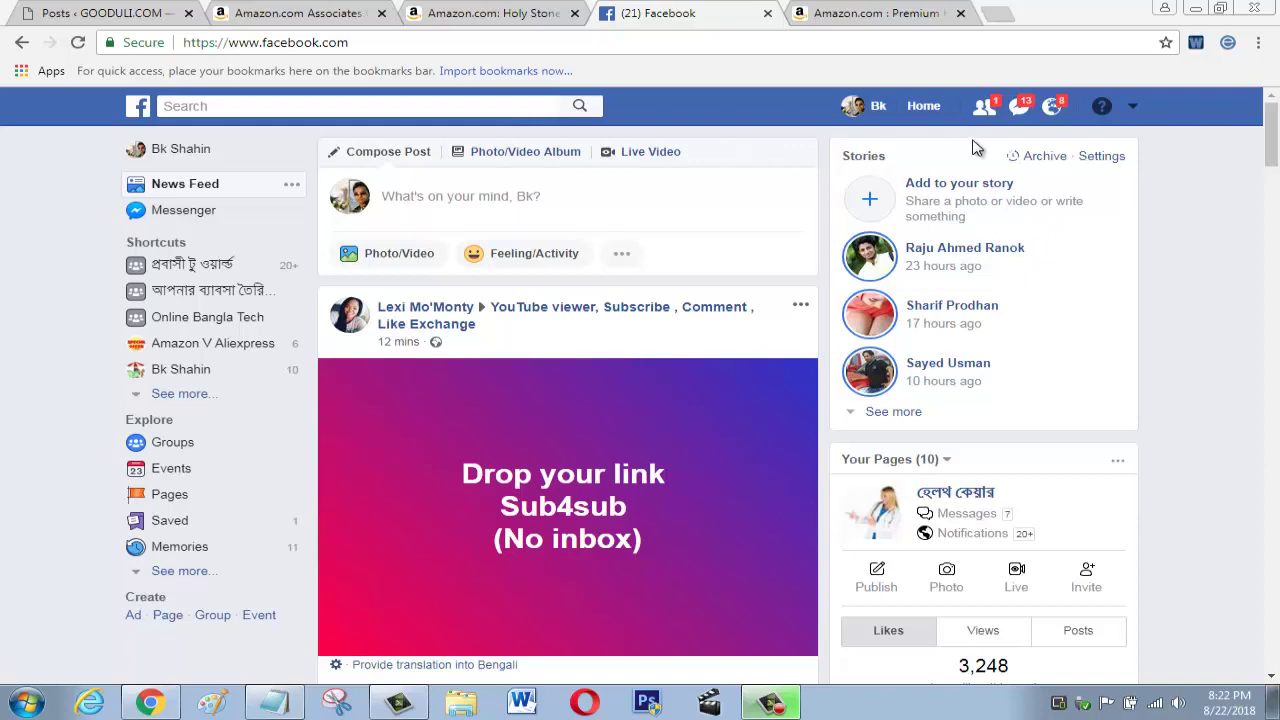
# Step: From the account menu, start Create Page and choose the Community or public figure option
pyautogui.click(1134, 110)
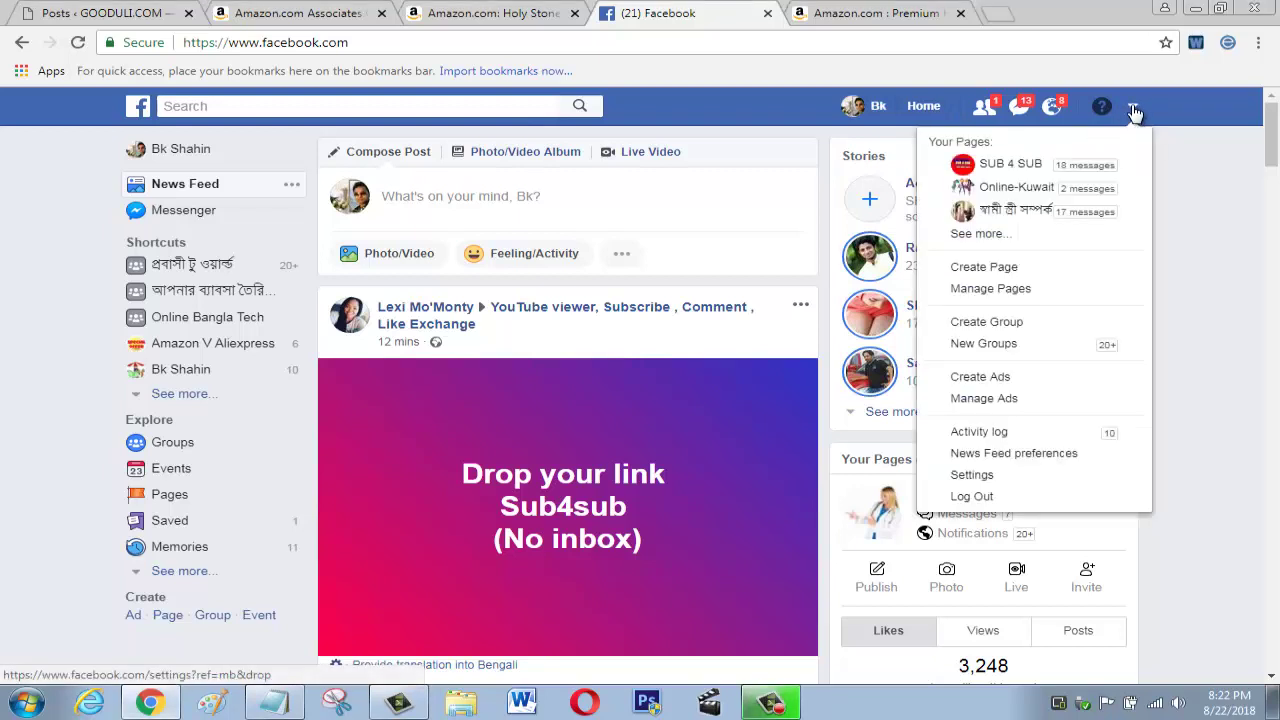
pyautogui.click(1001, 270)
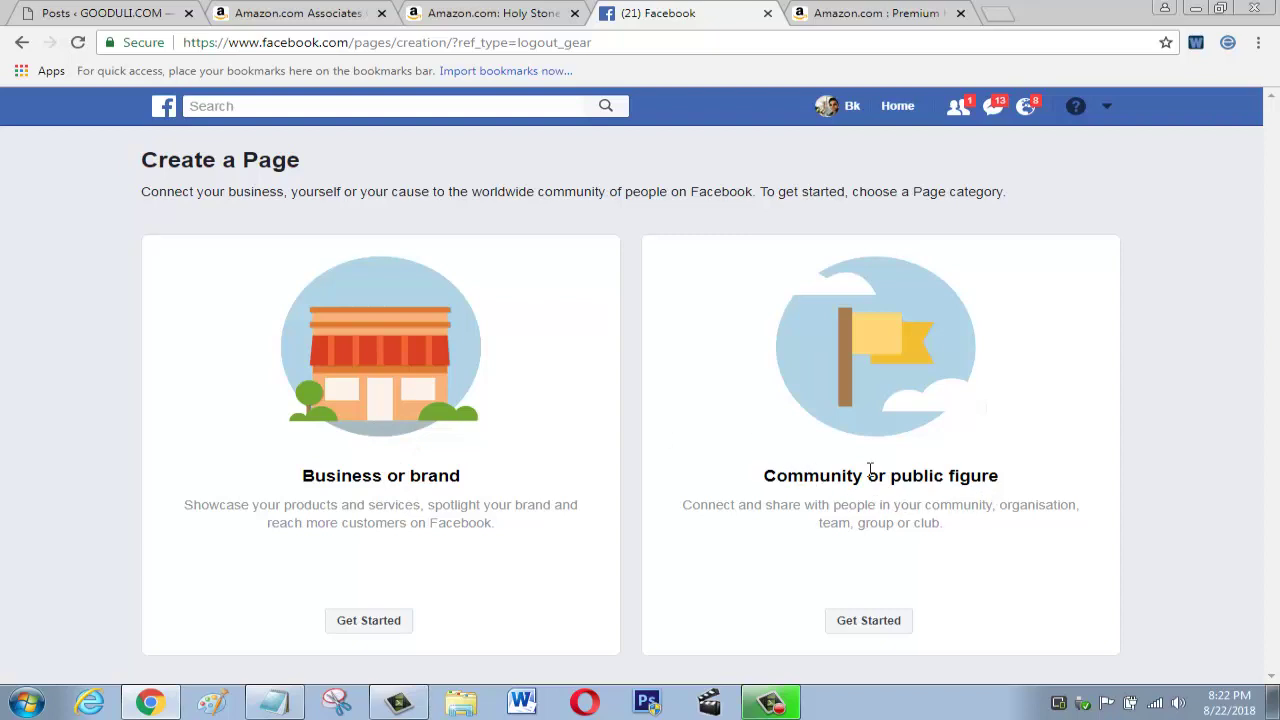
pyautogui.click(868, 621)
# Step: Enter 'KUWAIT JOBS AND WORKER JONE' as the community Page Name
pyautogui.click(868, 621)
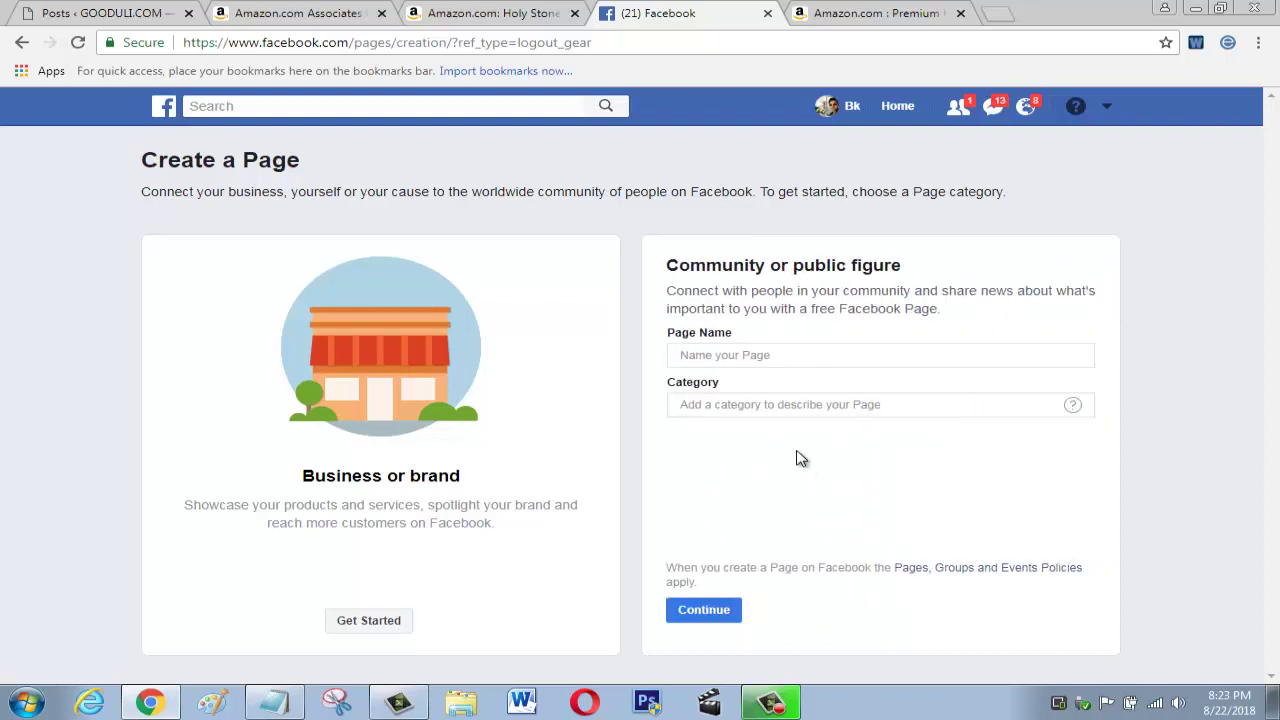
pyautogui.click(745, 357)
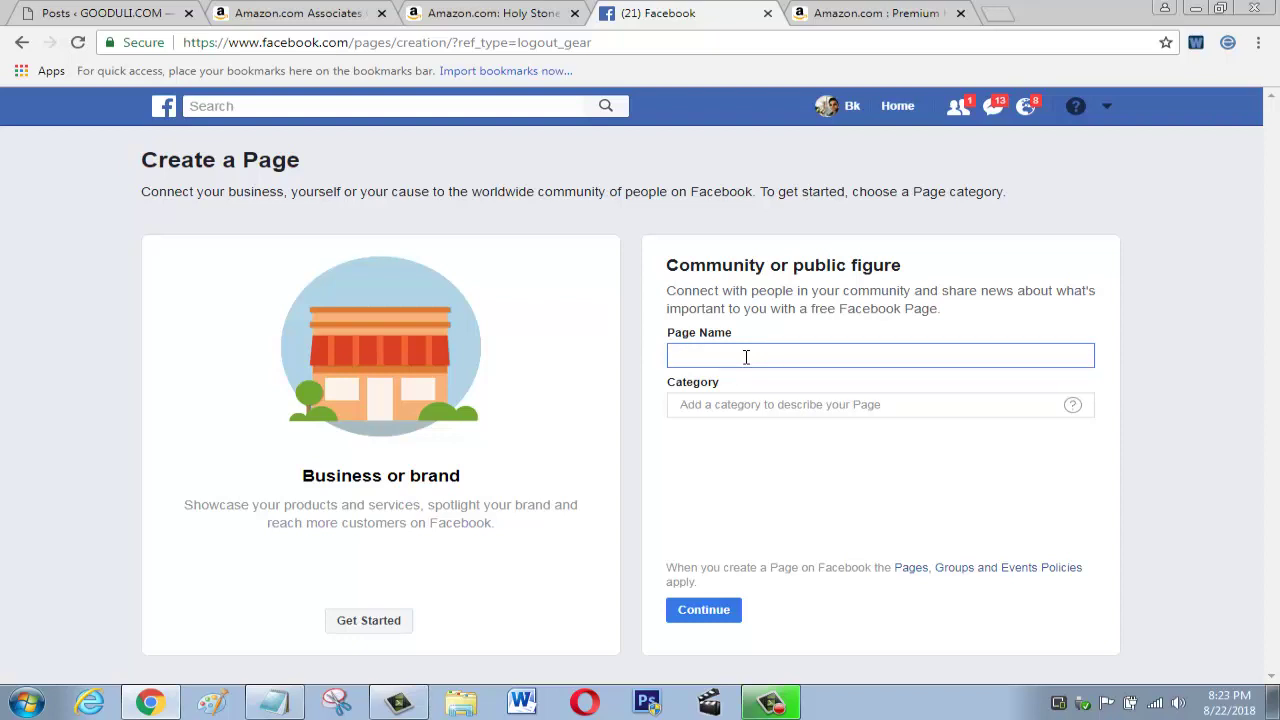
pyautogui.write('KUWAI')
pyautogui.write('T ')
pyautogui.write('JOBS ')
pyautogui.write('AND ')
pyautogui.write('WO')
pyautogui.write('RKE')
pyautogui.write('R J')
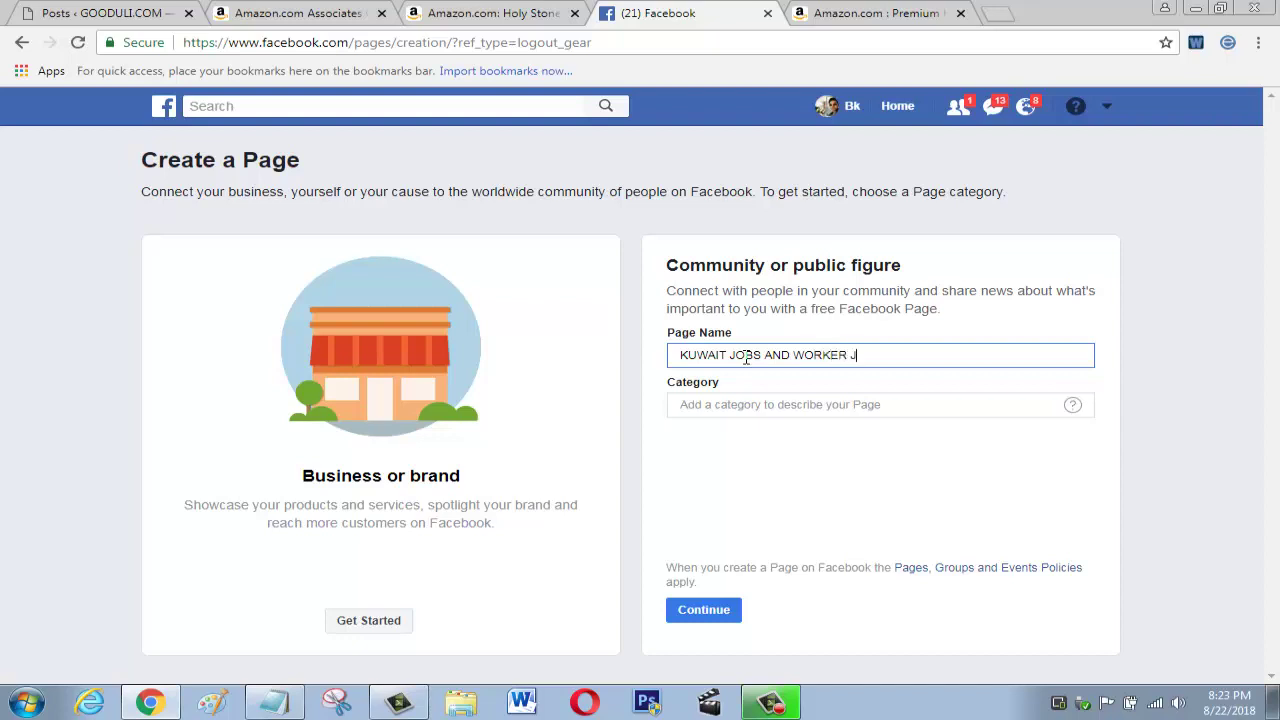
pyautogui.write('ONE')
# Step: Replace the 'JOBS' category search with 'ART' and pick Art as the page category
pyautogui.click(715, 405)
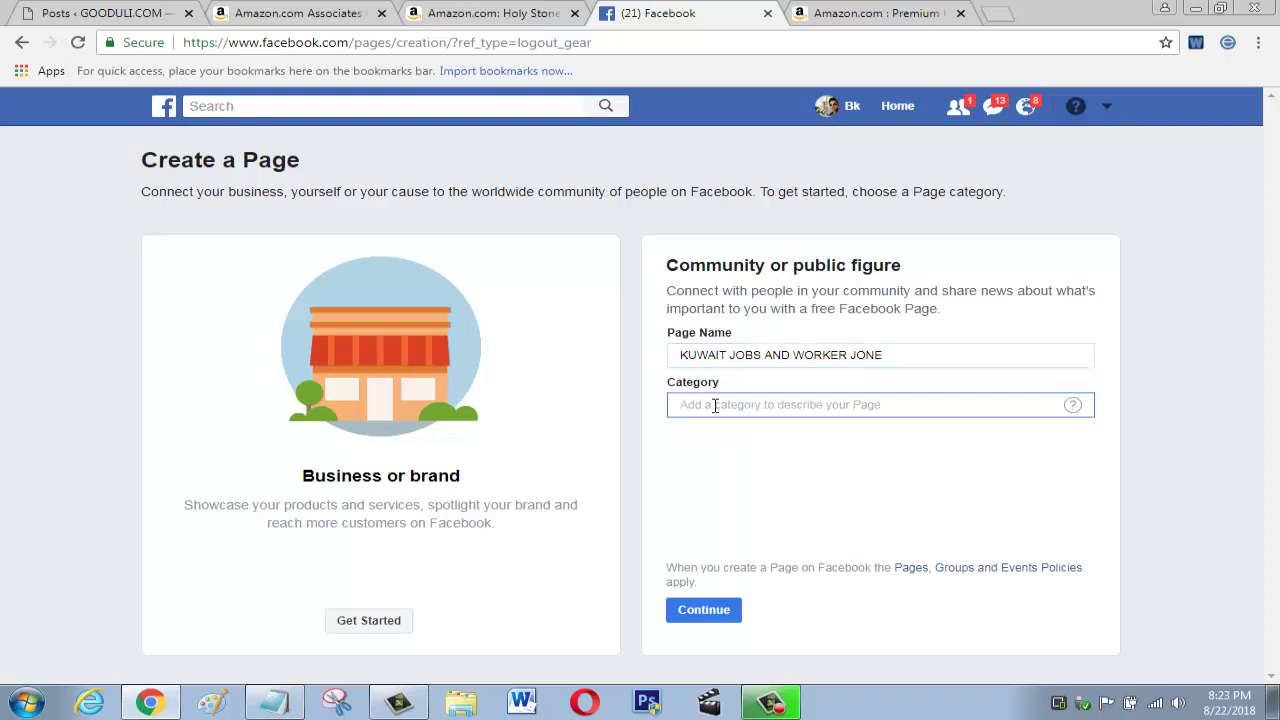
pyautogui.write('JO')
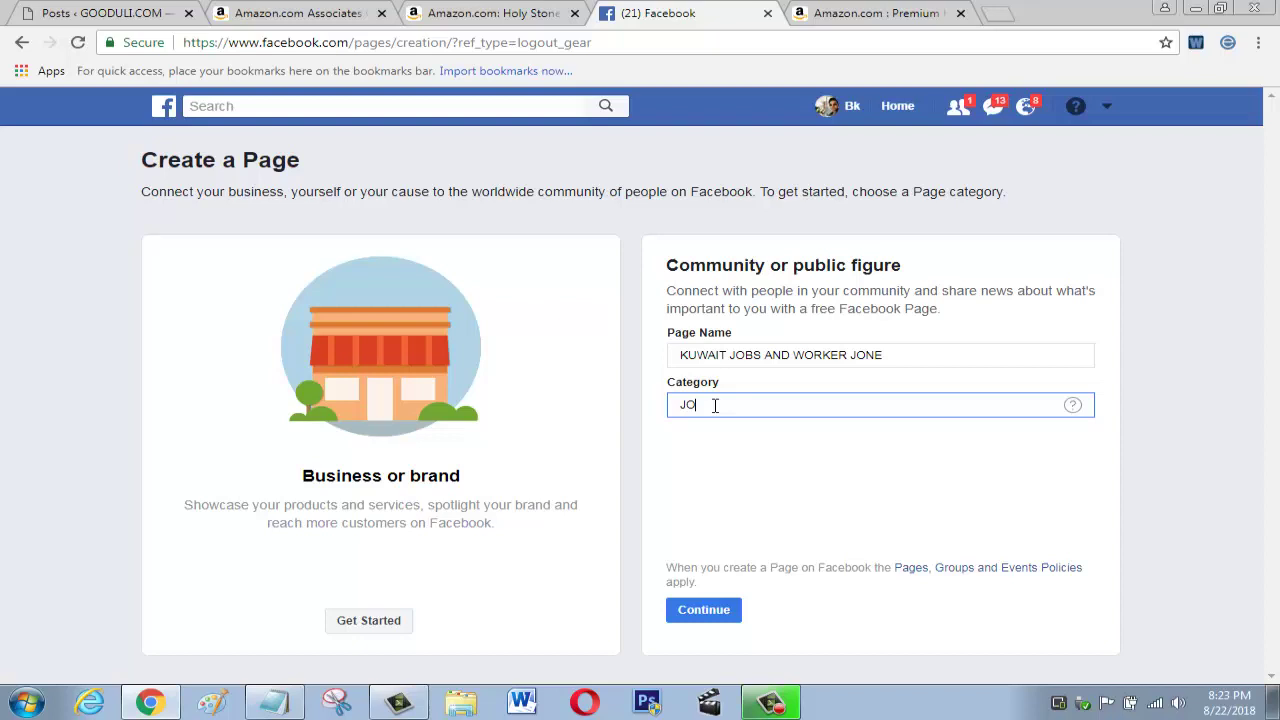
pyautogui.write('B')
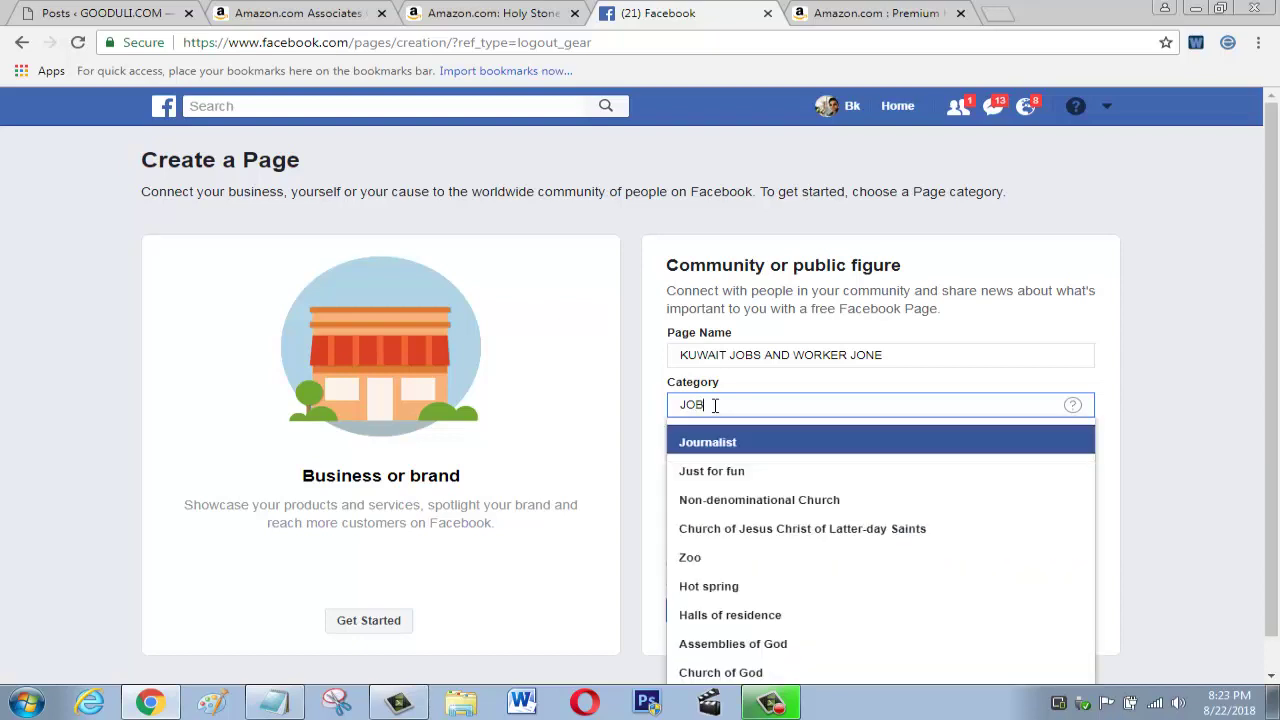
pyautogui.write('S')
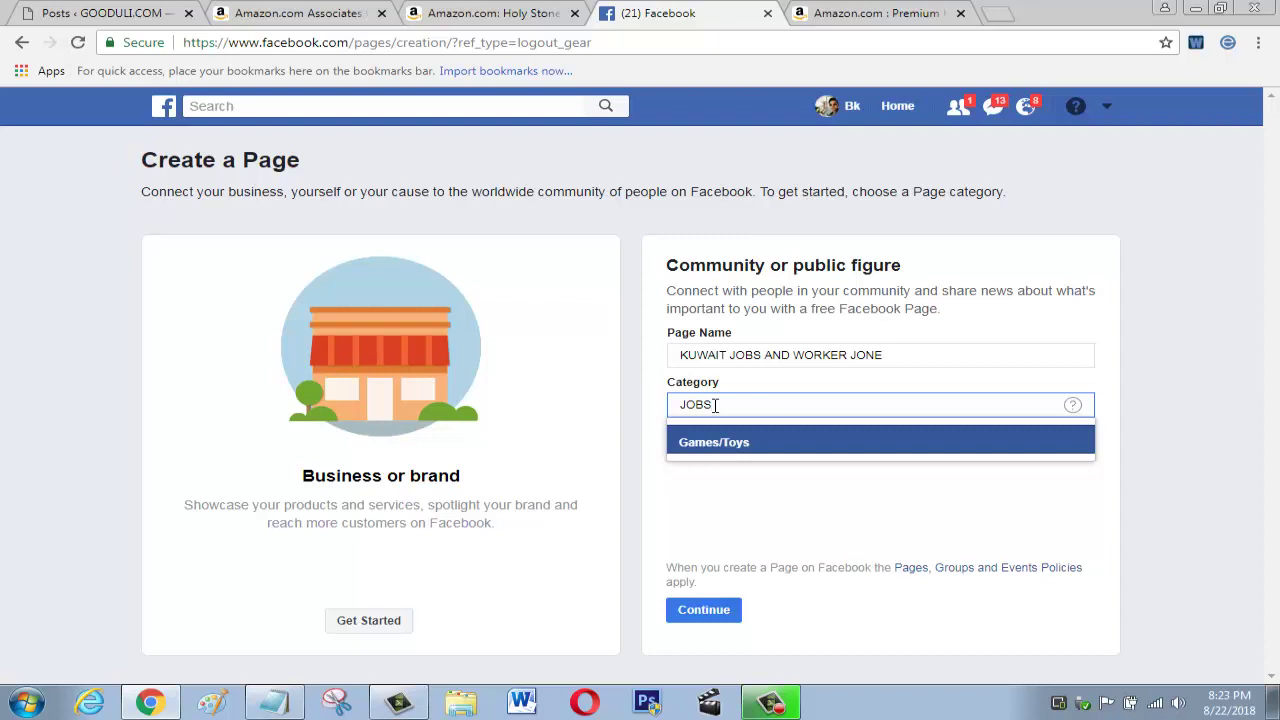
pyautogui.press('BackSpace')
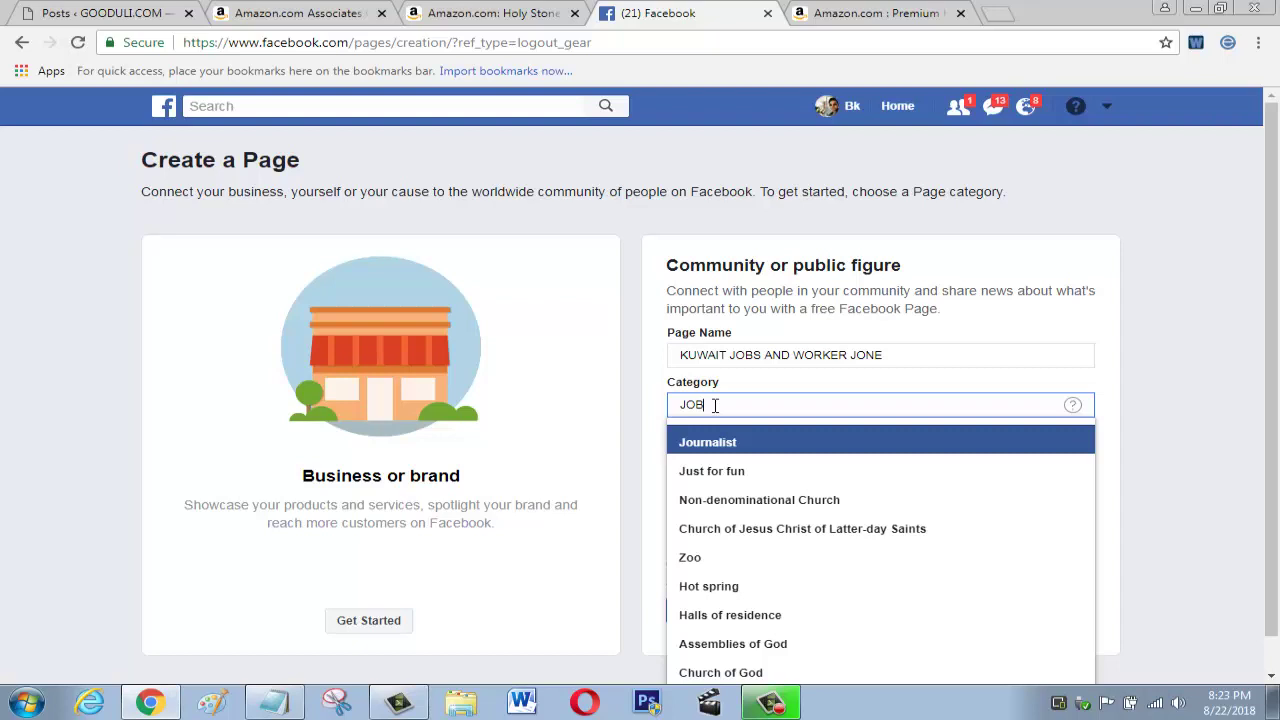
pyautogui.press('BackSpace')
pyautogui.press('BackSpace')
pyautogui.press('BackSpace')
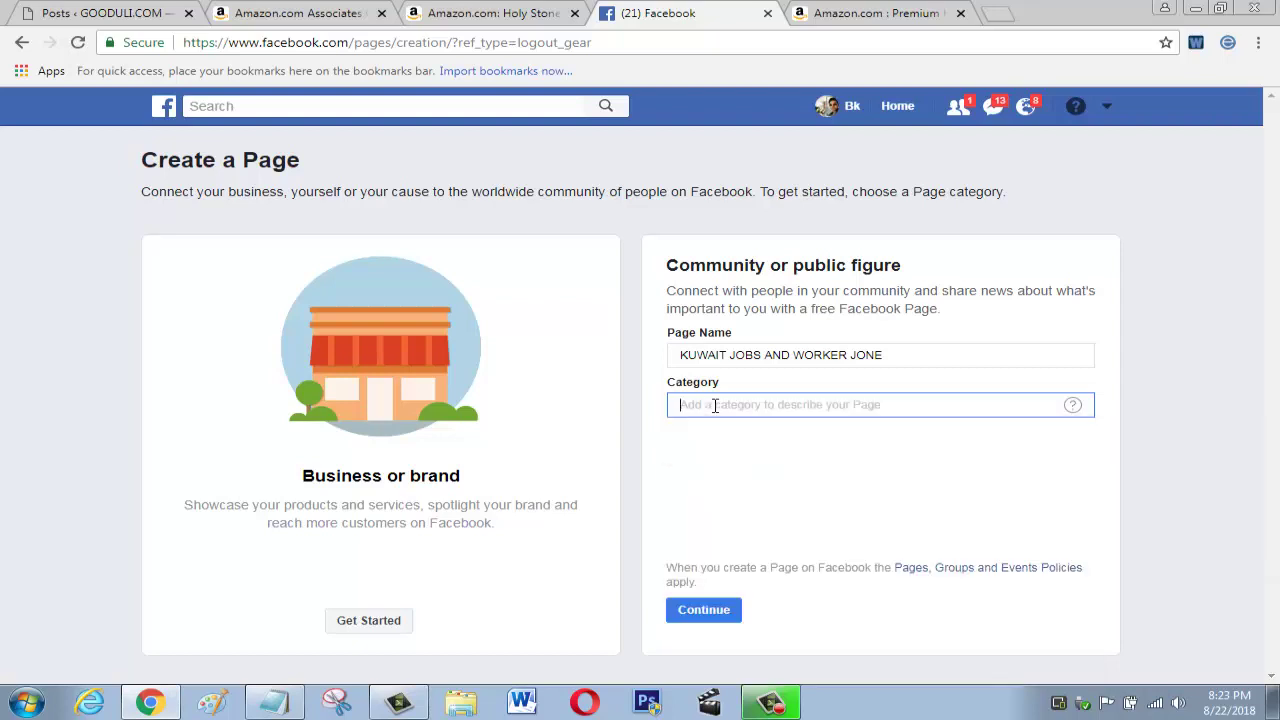
pyautogui.write('ART')
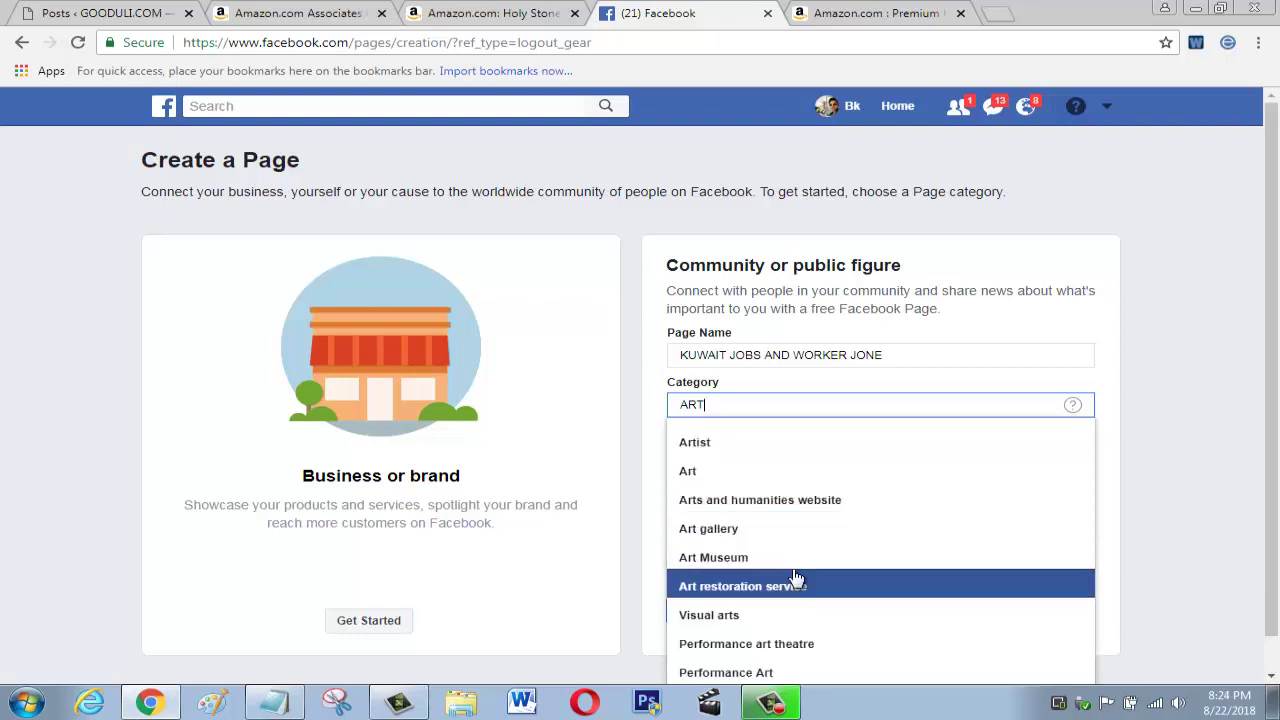
pyautogui.click(783, 645)
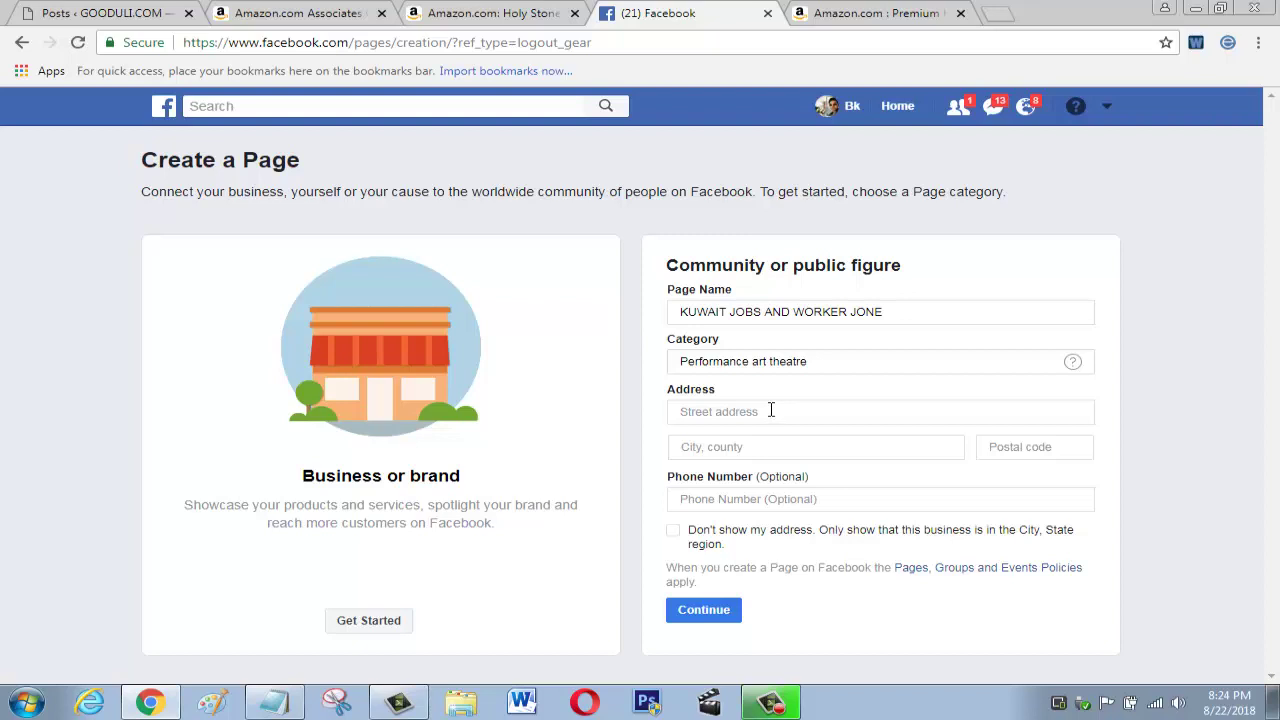
pyautogui.click(823, 368)
pyautogui.write('Art')
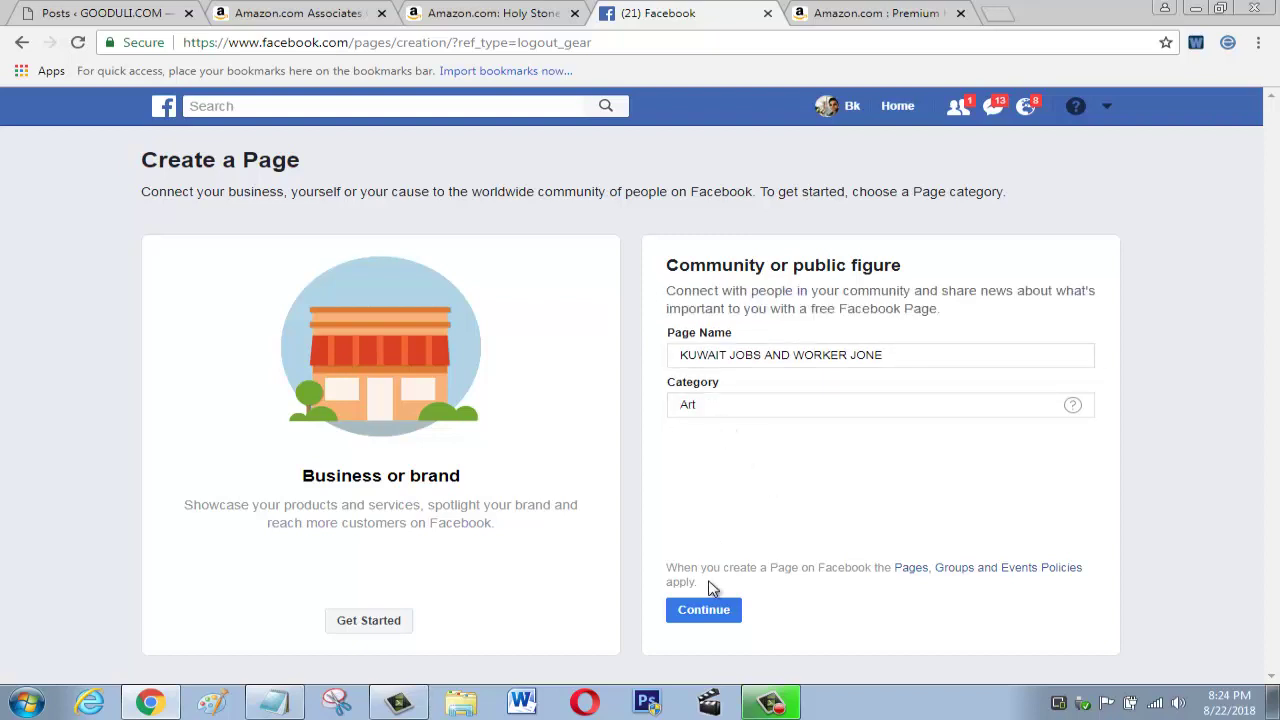
# Step: After the all-caps name is rejected, retype the Page Name as 'Kuwait Jobs And Worker Jone'
pyautogui.click(703, 618)
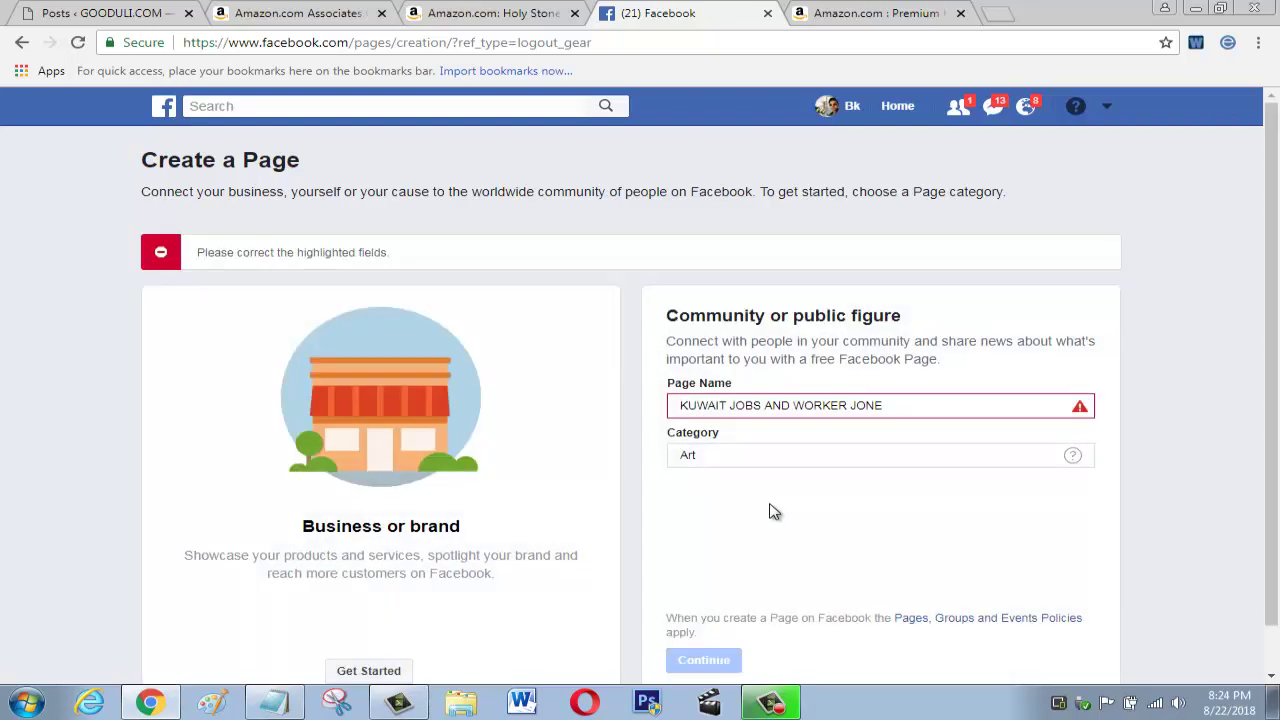
pyautogui.click(901, 402)
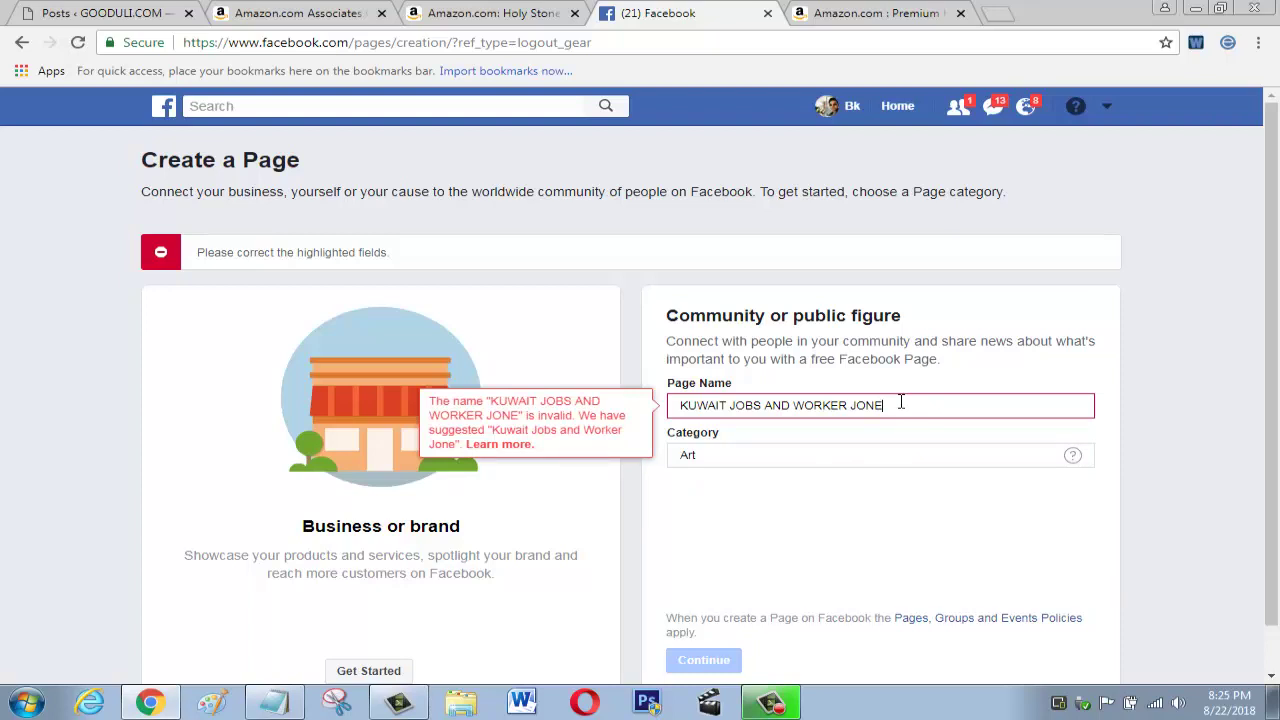
pyautogui.press('BackSpace')
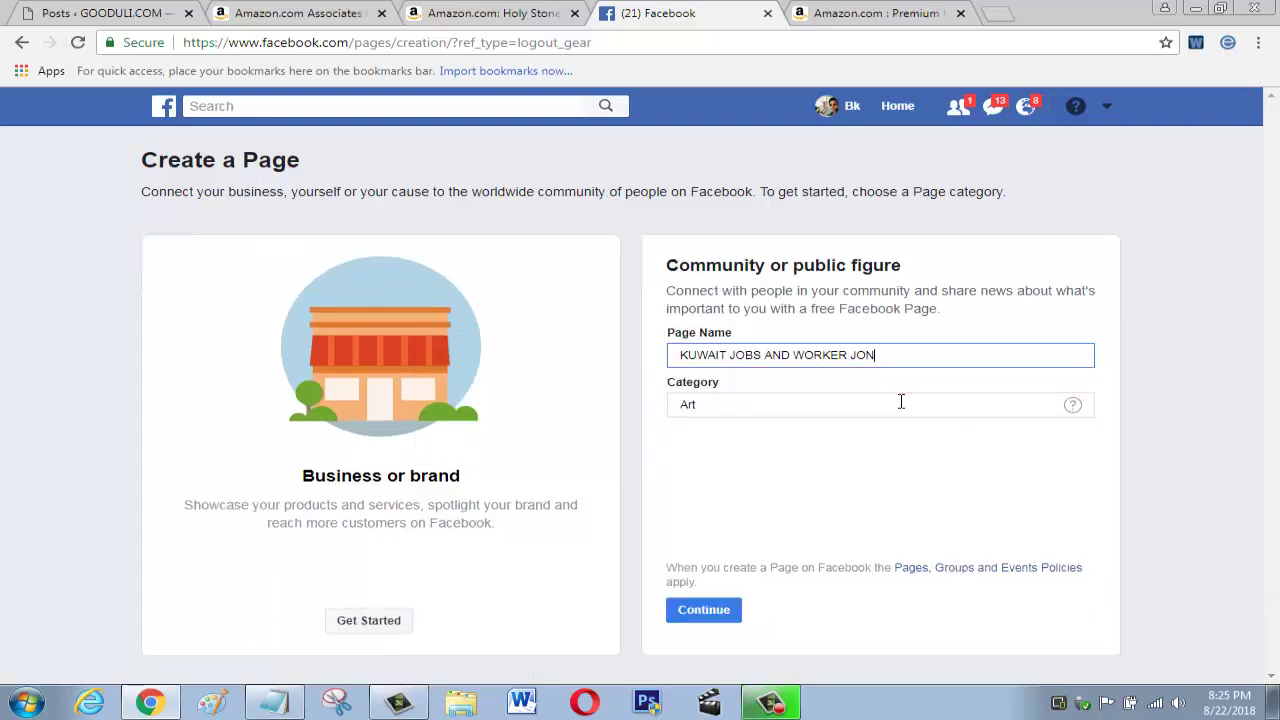
pyautogui.press('BackSpace')
pyautogui.press('BackSpace')
pyautogui.press('BackSpace')
pyautogui.press('BackSpace')
pyautogui.press('BackSpace')
pyautogui.press('BackSpace')
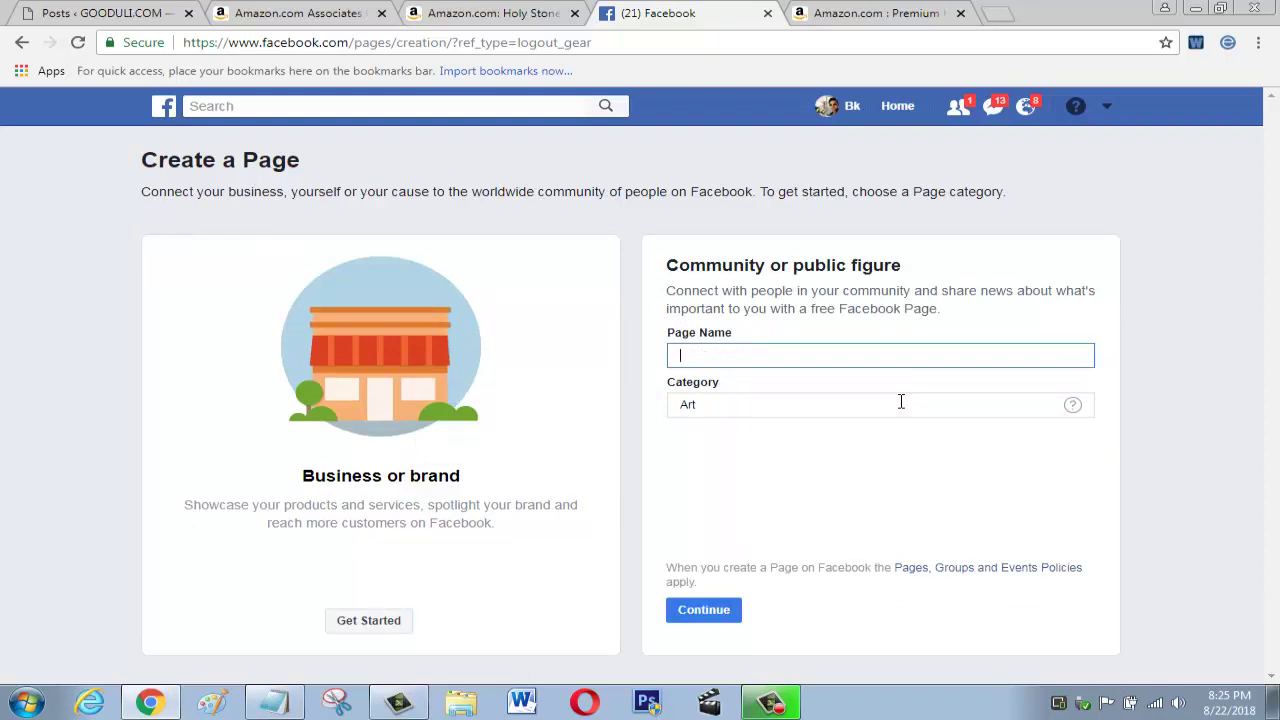
pyautogui.write('ku')
pyautogui.press('BackSpace')
pyautogui.press('BackSpace')
pyautogui.write('K')
pyautogui.write('uwa')
pyautogui.write('it')
pyautogui.write(' Jo')
pyautogui.write('bs ')
pyautogui.write('An')
pyautogui.write('d')
pyautogui.write(' Wo')
pyautogui.write('rk')
pyautogui.write('er ')
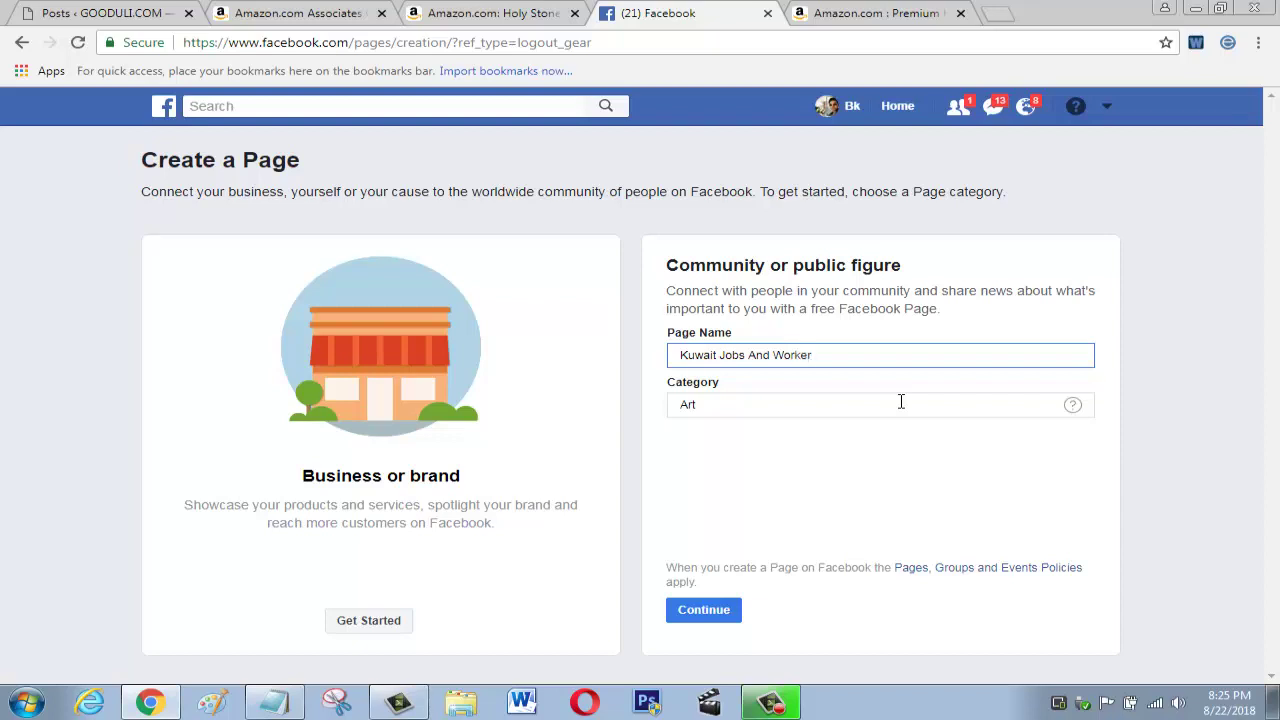
pyautogui.write('Jon')
pyautogui.write('e')
# Step: Submit the corrected details and skip the profile picture and cover photo
pyautogui.click(712, 610)
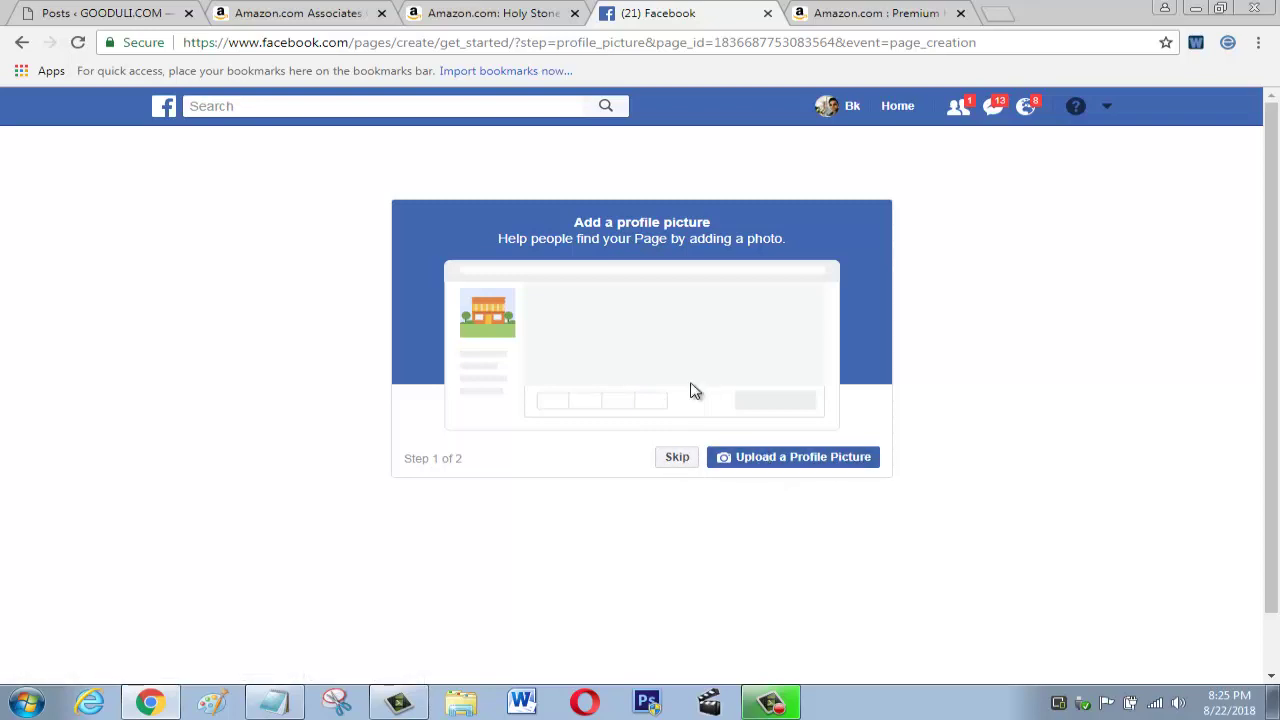
pyautogui.click(684, 460)
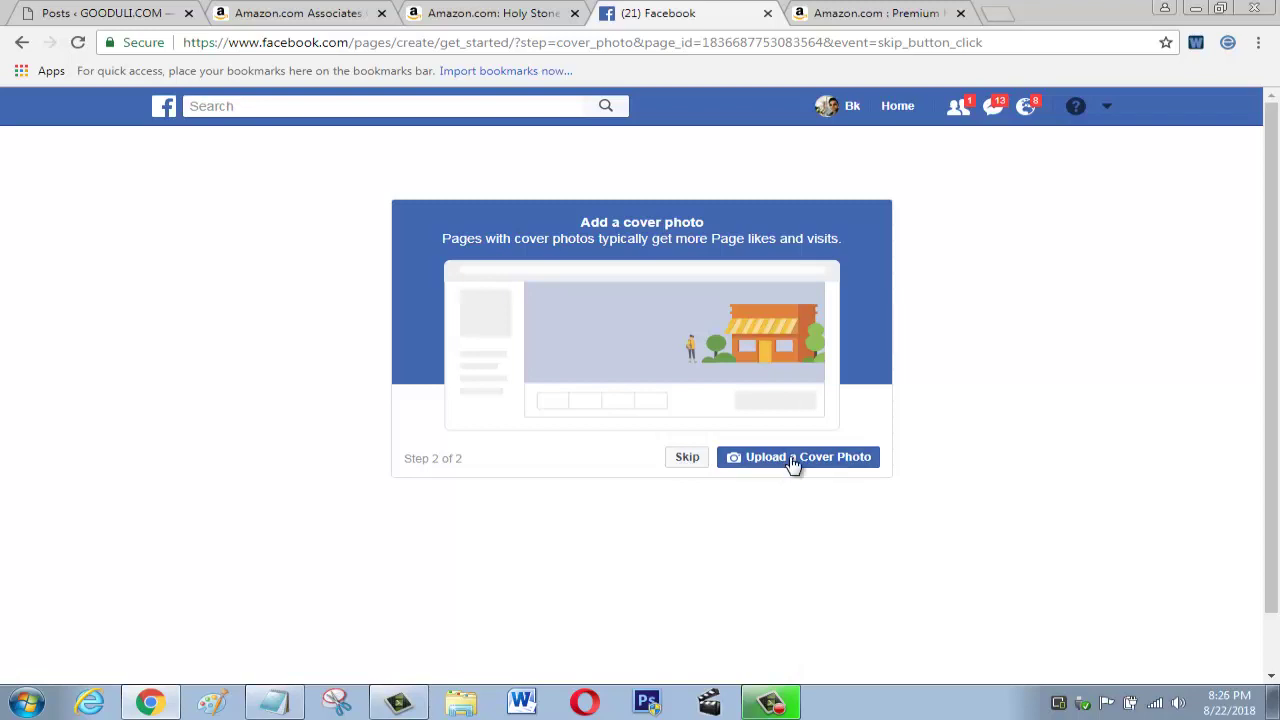
pyautogui.click(690, 458)
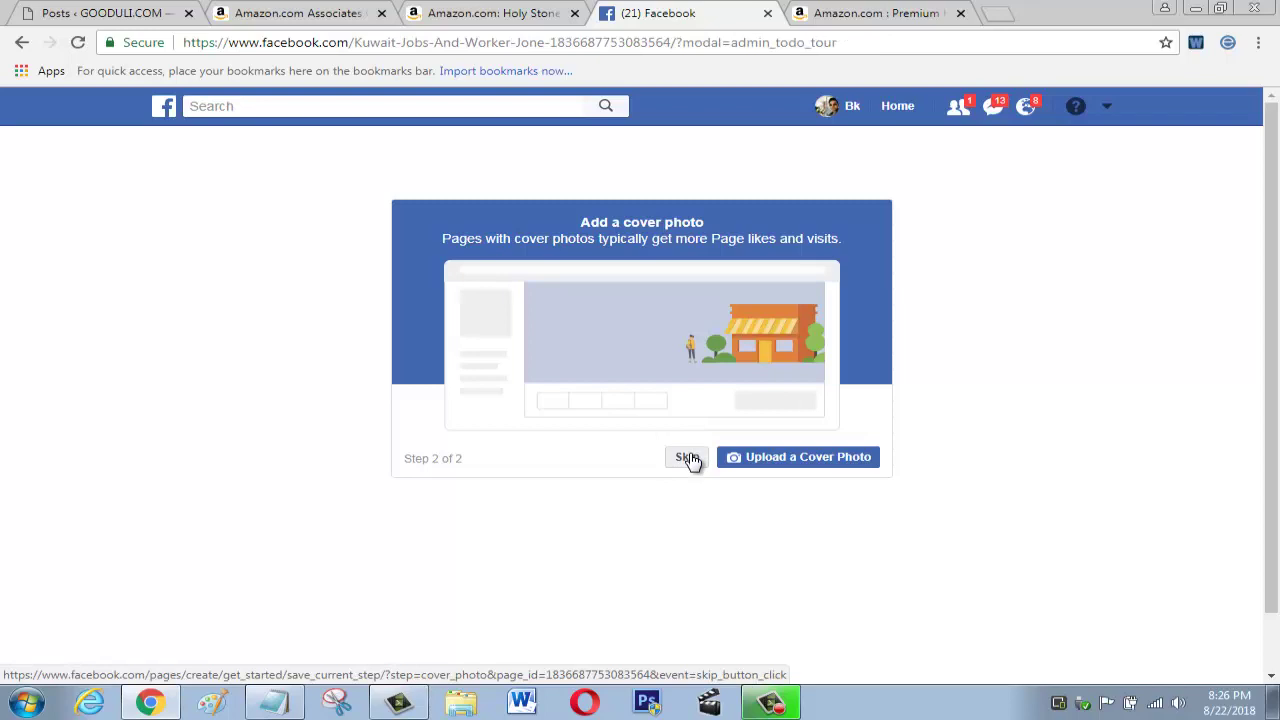
# Step: Dismiss the cover photo prompt and view the page's About general details
pyautogui.click(689, 458)
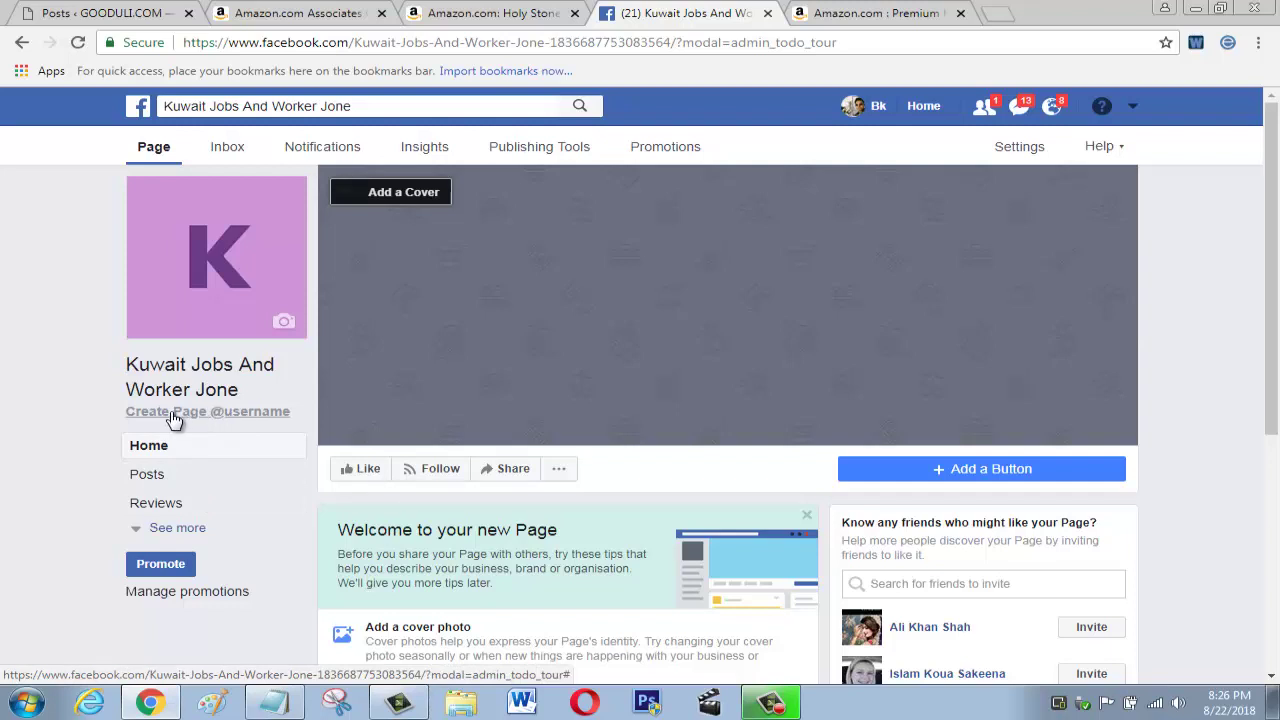
pyautogui.click(172, 537)
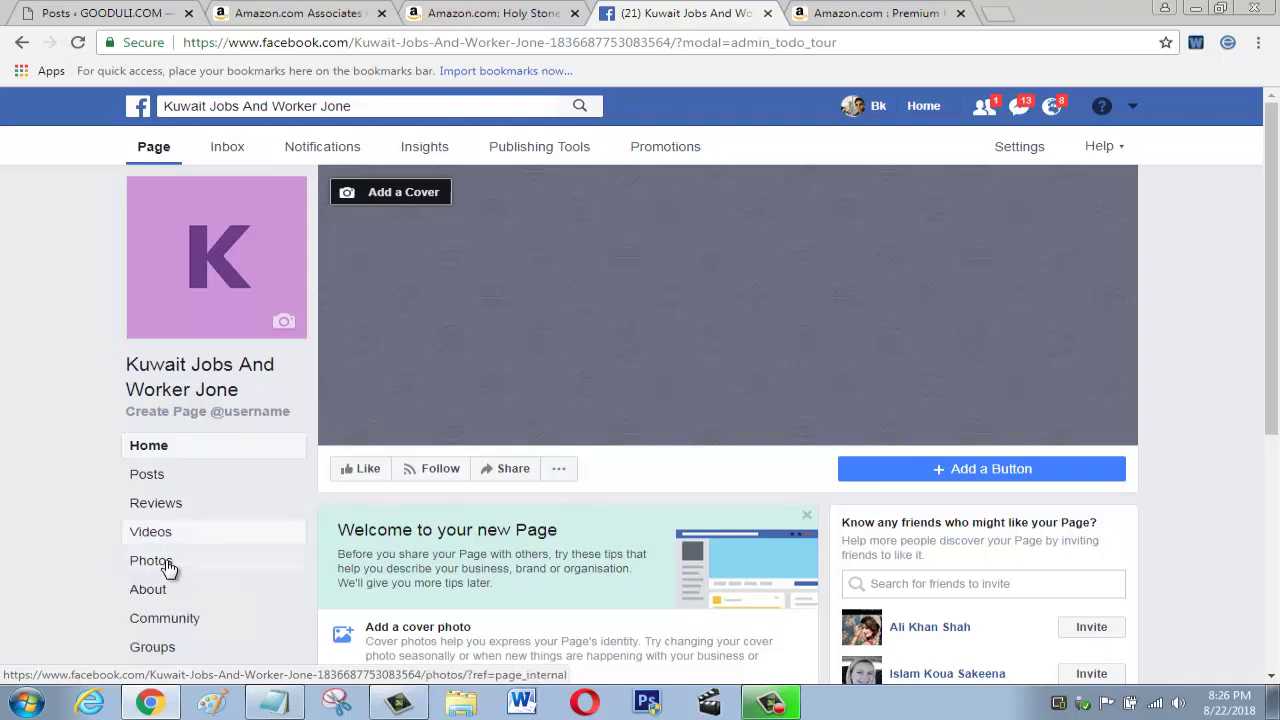
pyautogui.click(158, 594)
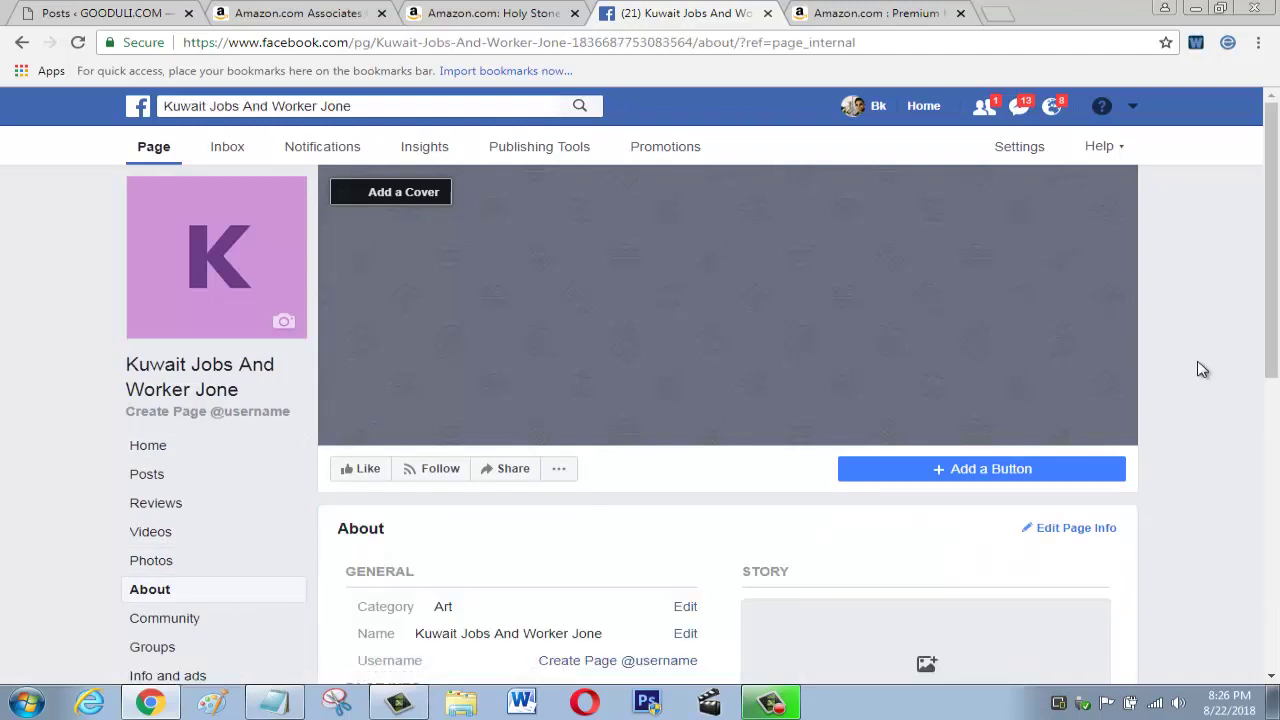
pyautogui.moveTo(1272, 360); pyautogui.dragTo(1270, 440)
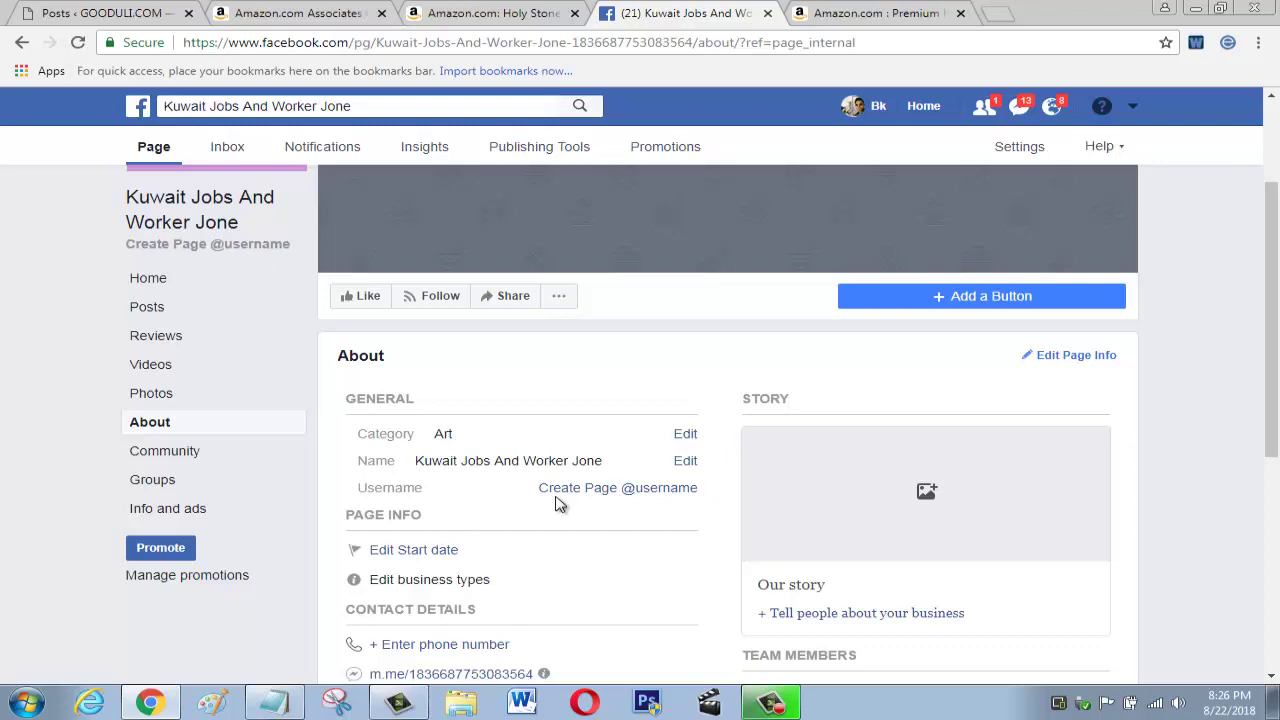
# Step: Try 'kuwaitjobsjone' as the page username, then enter 'kuwaitjone' instead
pyautogui.click(621, 489)
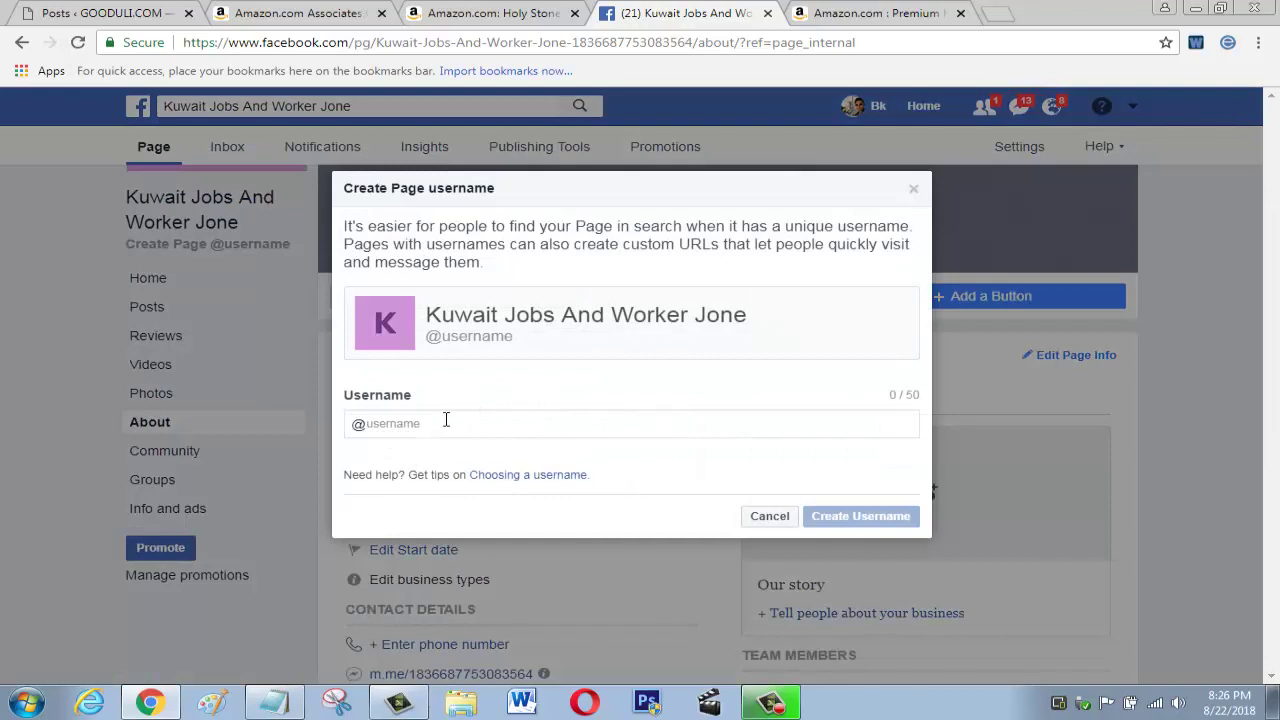
pyautogui.click(433, 423)
pyautogui.write('kuw')
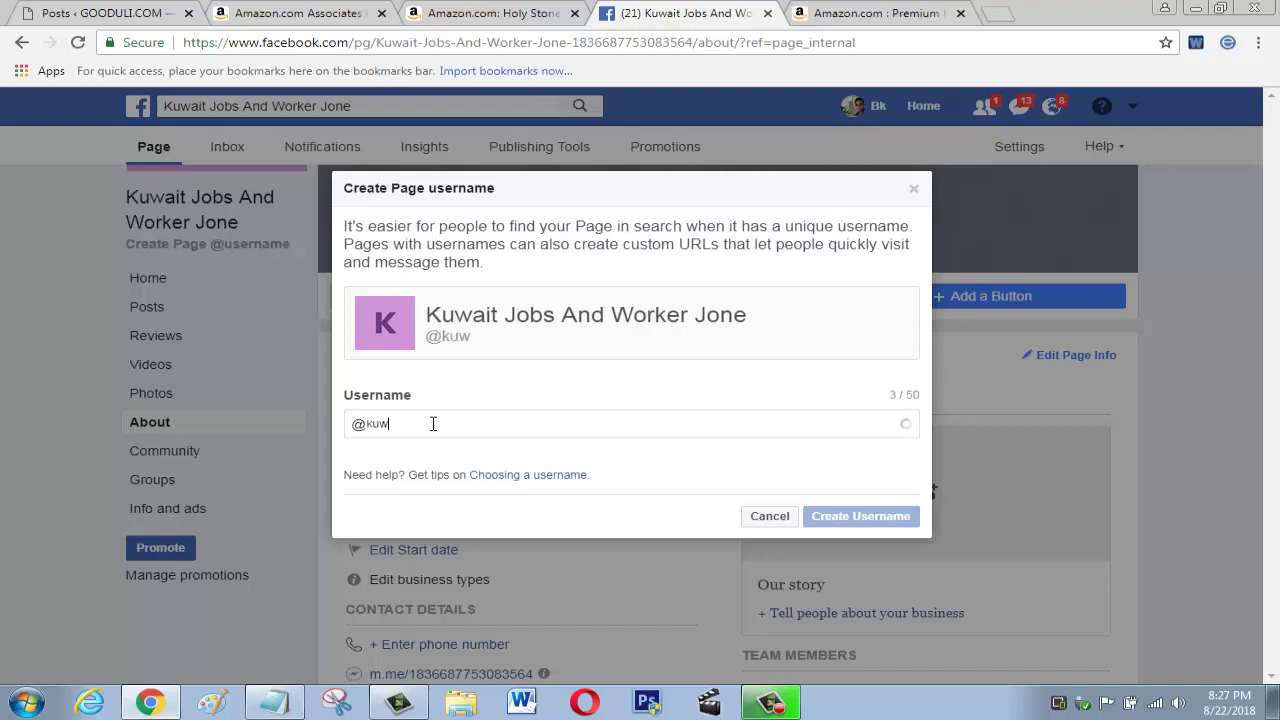
pyautogui.write('ait')
pyautogui.write('jo')
pyautogui.write('bs')
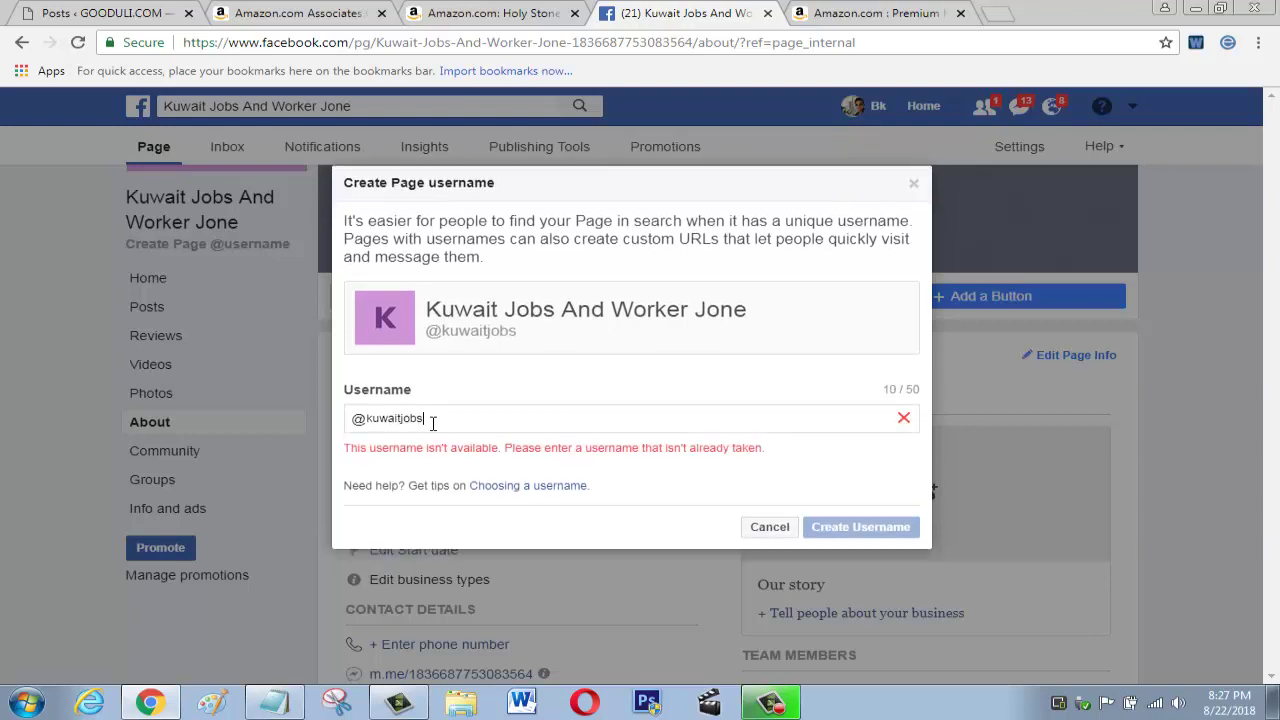
pyautogui.write('jon')
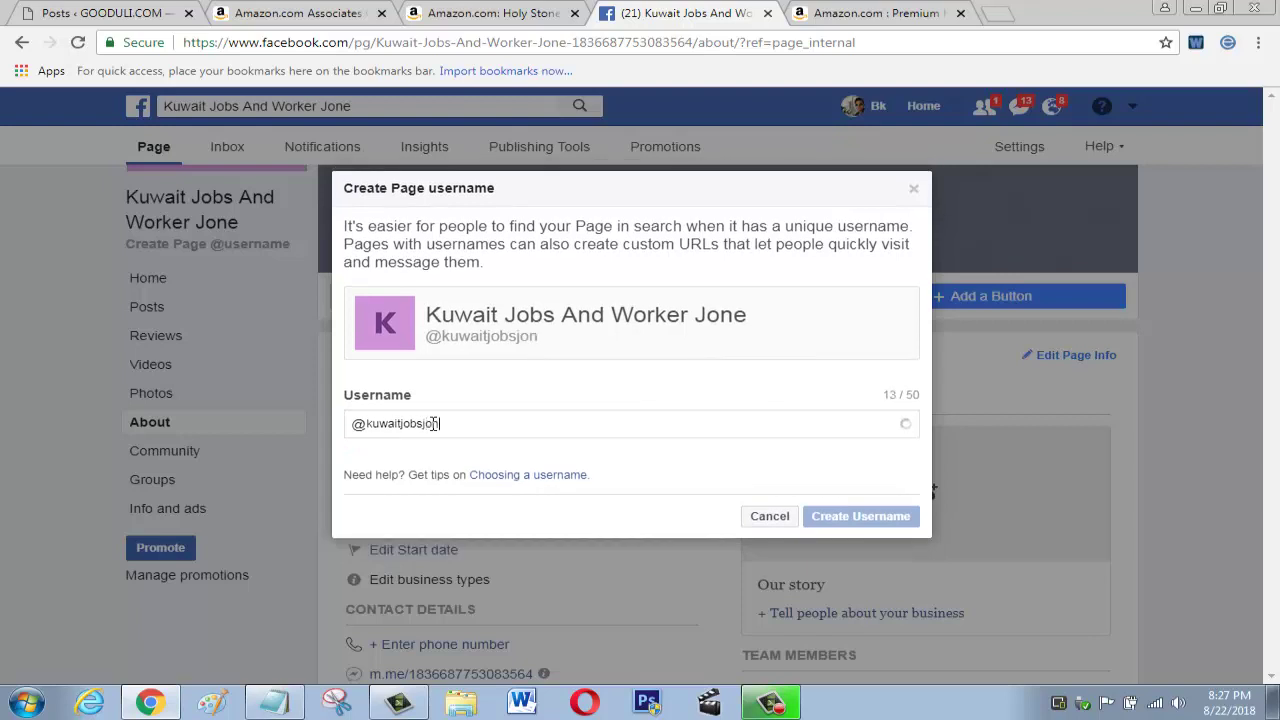
pyautogui.write('e')
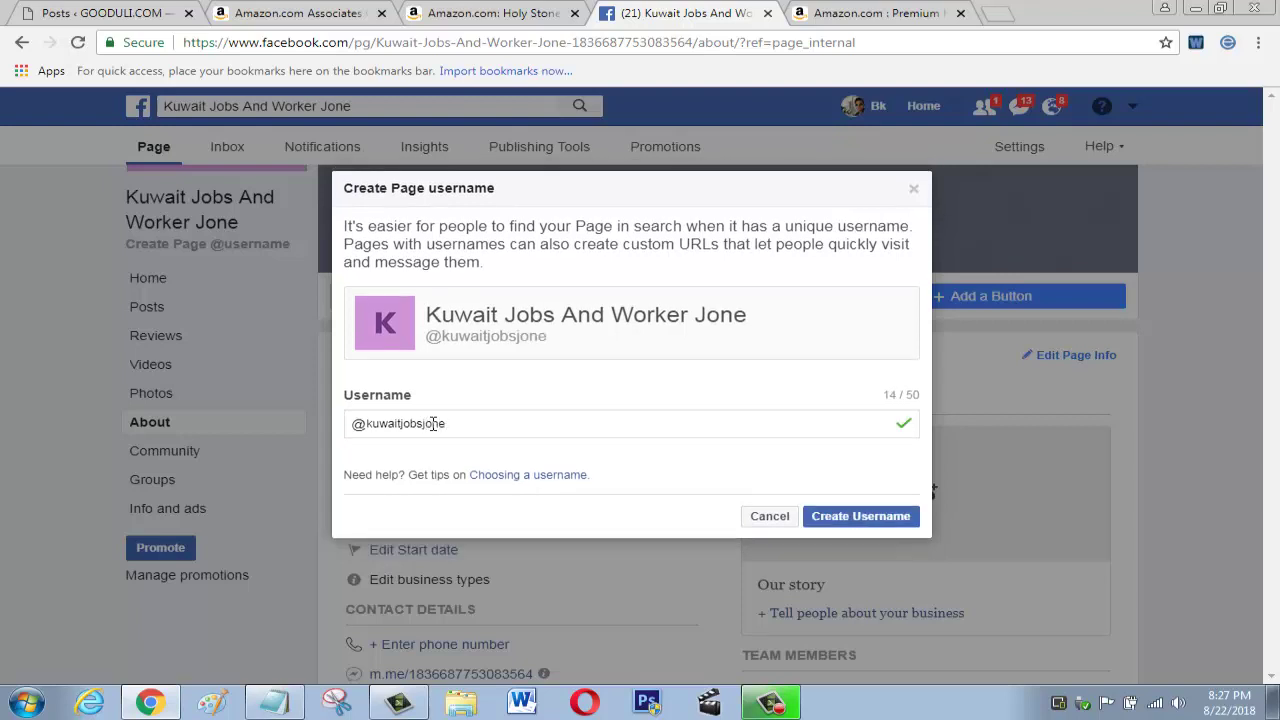
pyautogui.press('BackSpace')
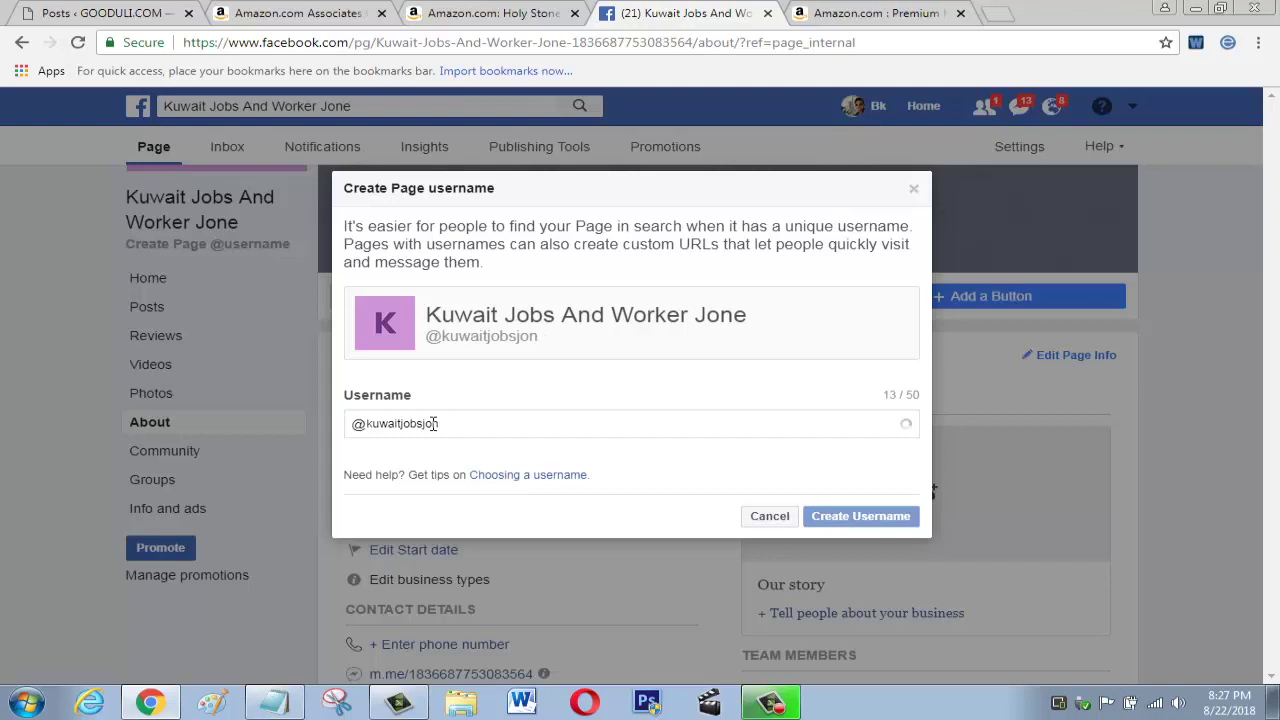
pyautogui.press('BackSpace')
pyautogui.press('BackSpace')
pyautogui.press('BackSpace')
pyautogui.press('BackSpace')
pyautogui.press('BackSpace')
pyautogui.press('BackSpace')
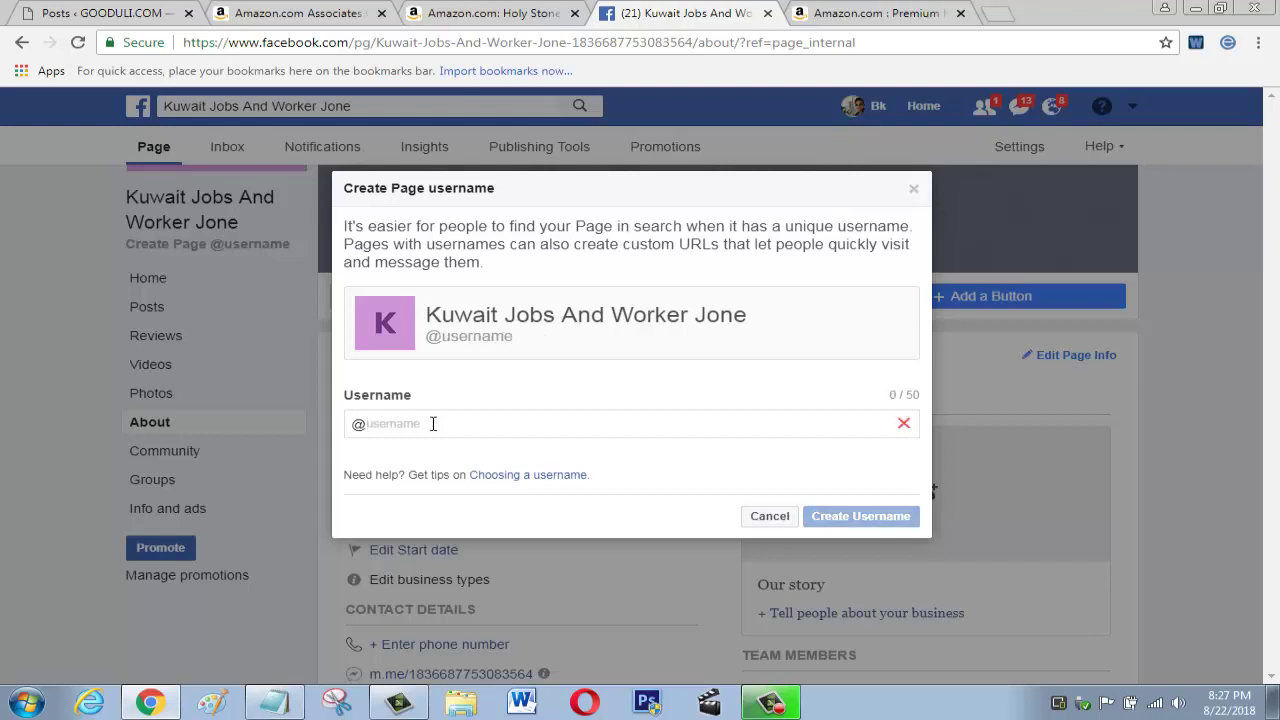
pyautogui.write('kuw')
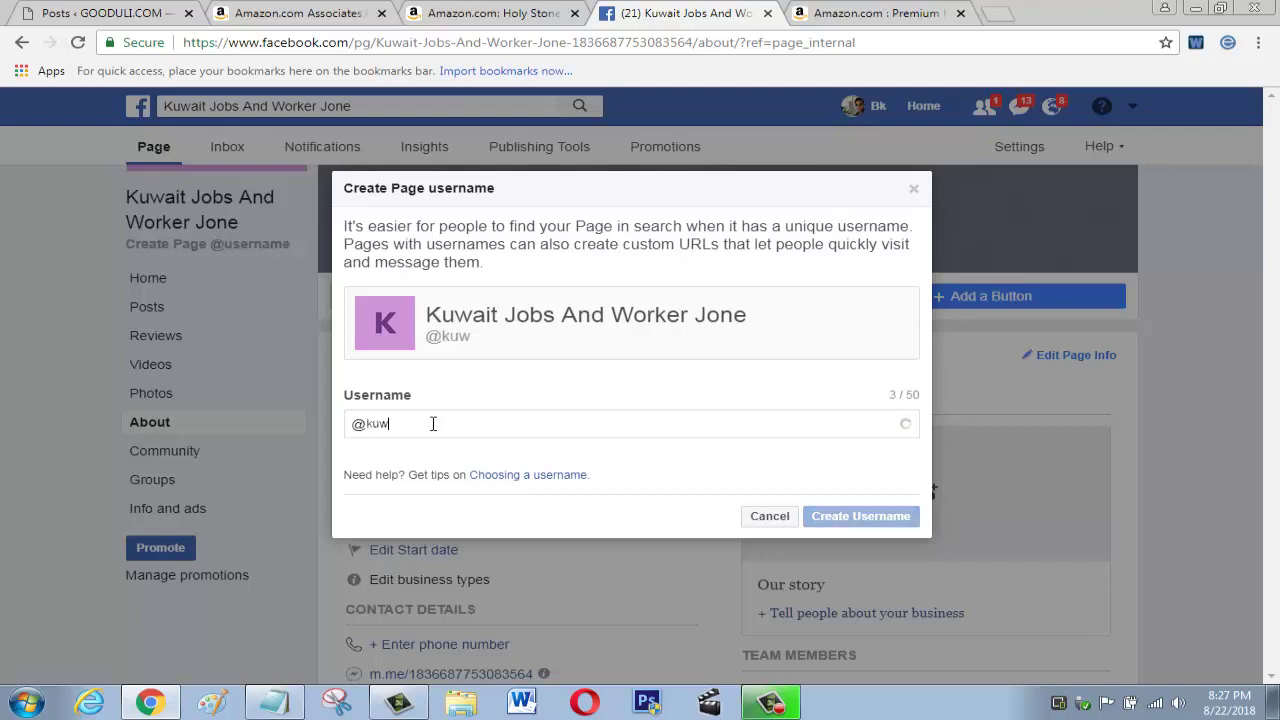
pyautogui.write('aitjo')
pyautogui.write('ne')
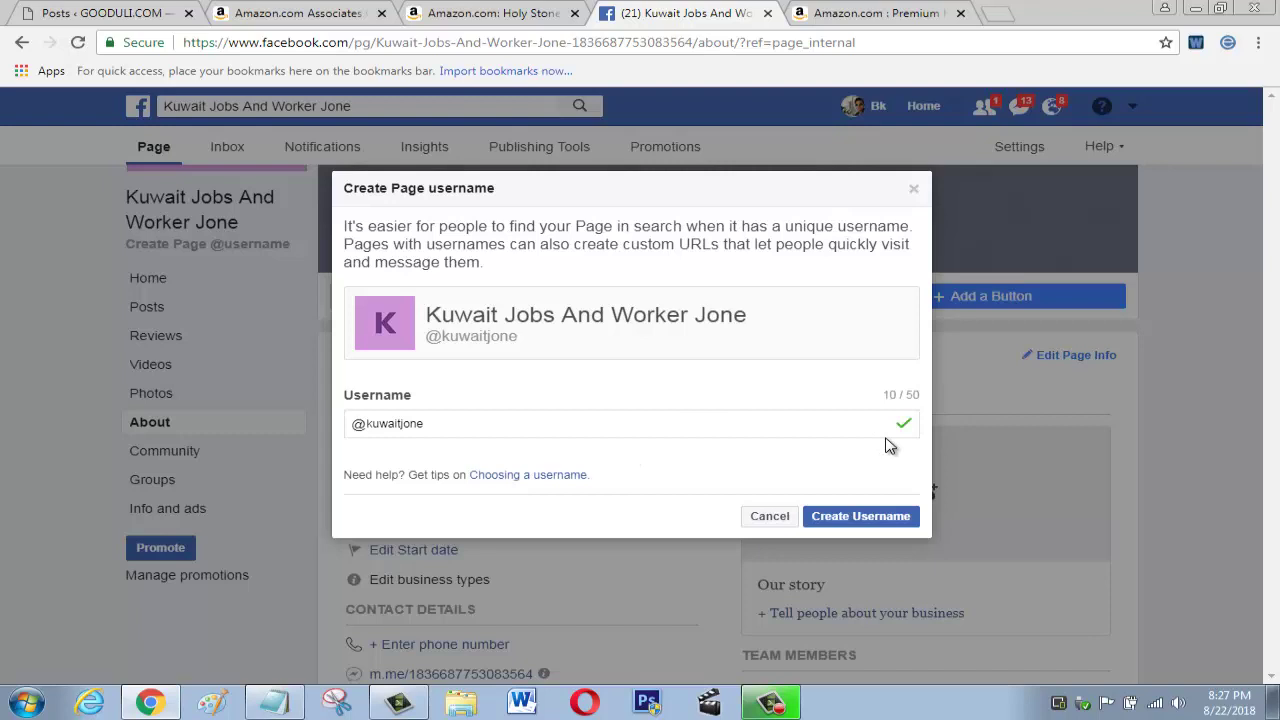
pyautogui.click(831, 516)
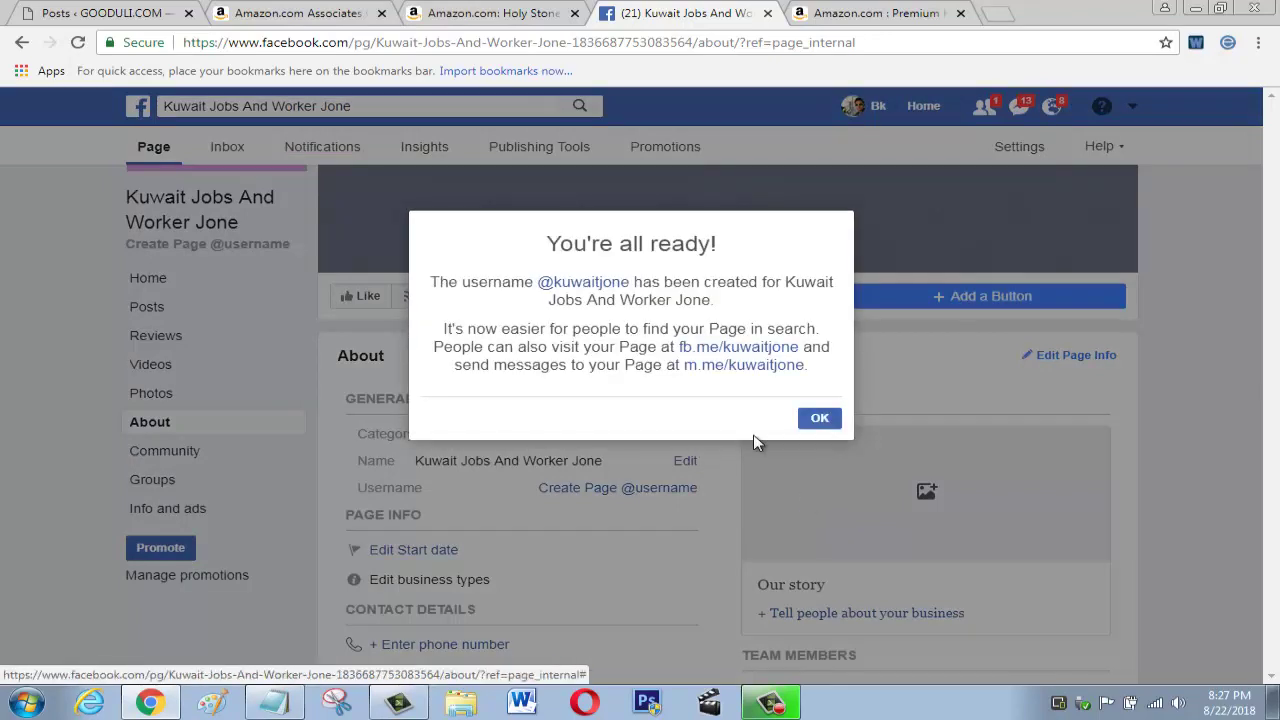
pyautogui.click(819, 419)
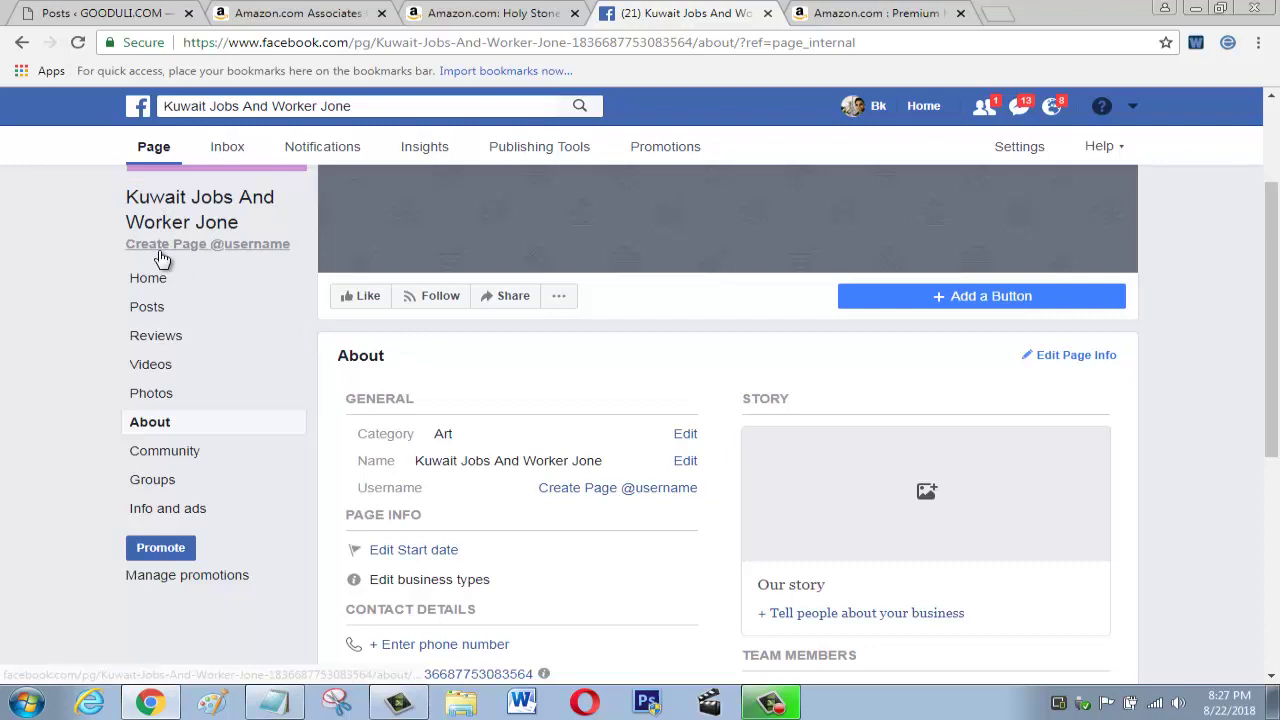
pyautogui.click(78, 43)
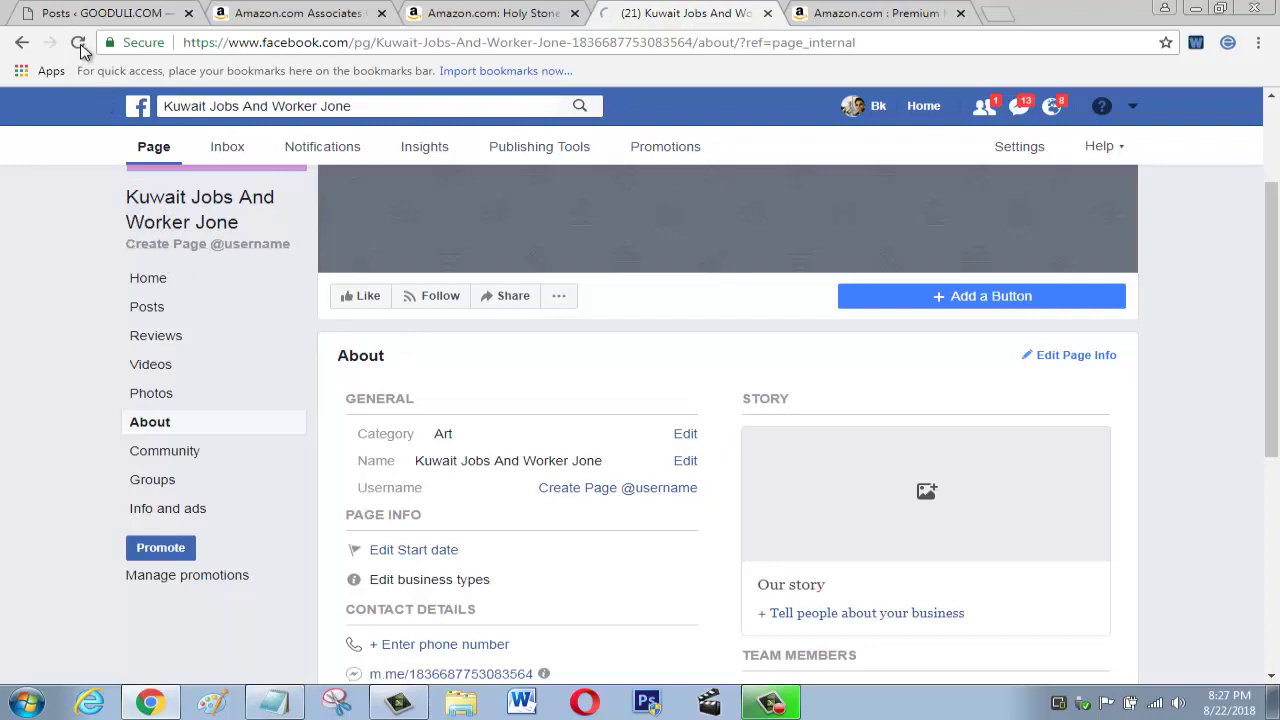